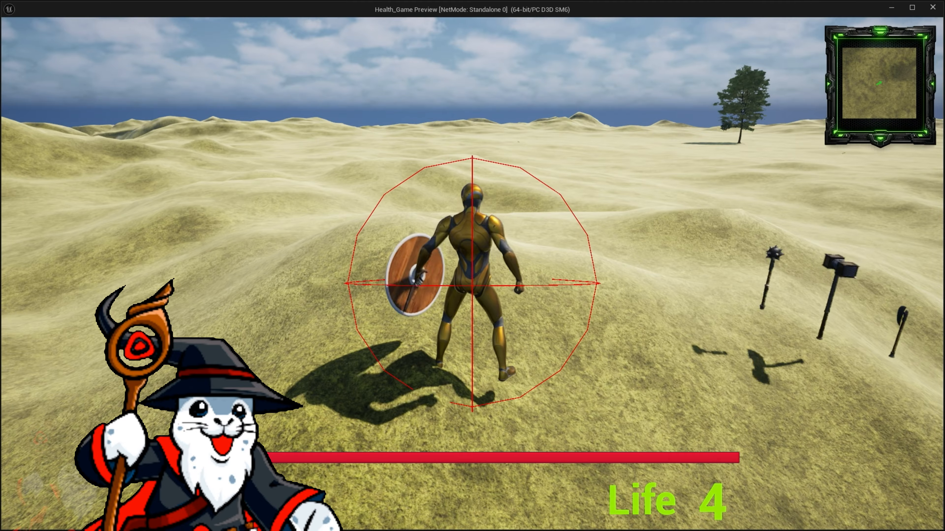
Play-test the level preview by running the character across the terrain to the enemy and trying out movement while targeting it
key("w")
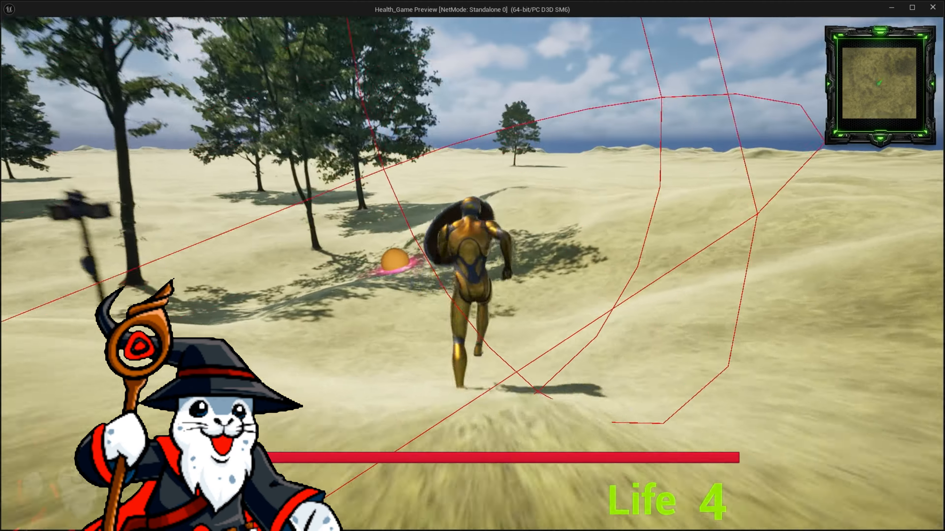
key("w")
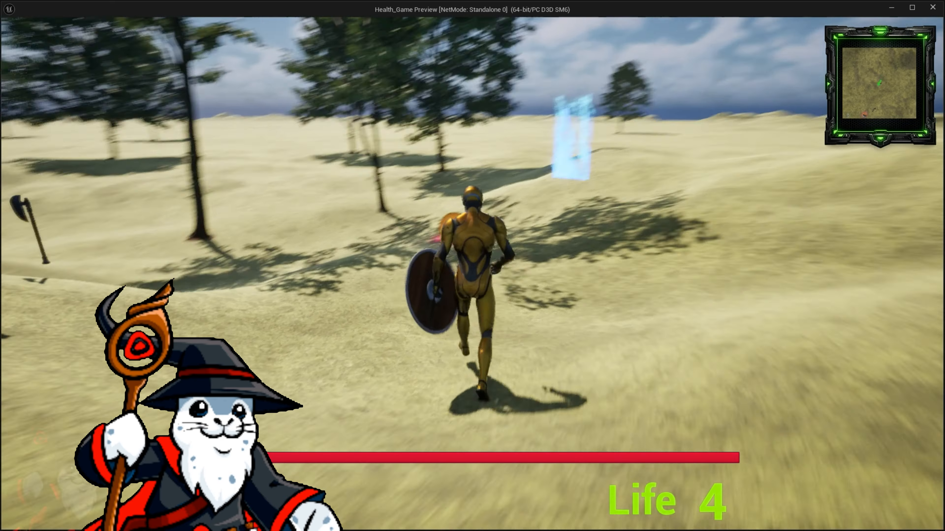
key("w")
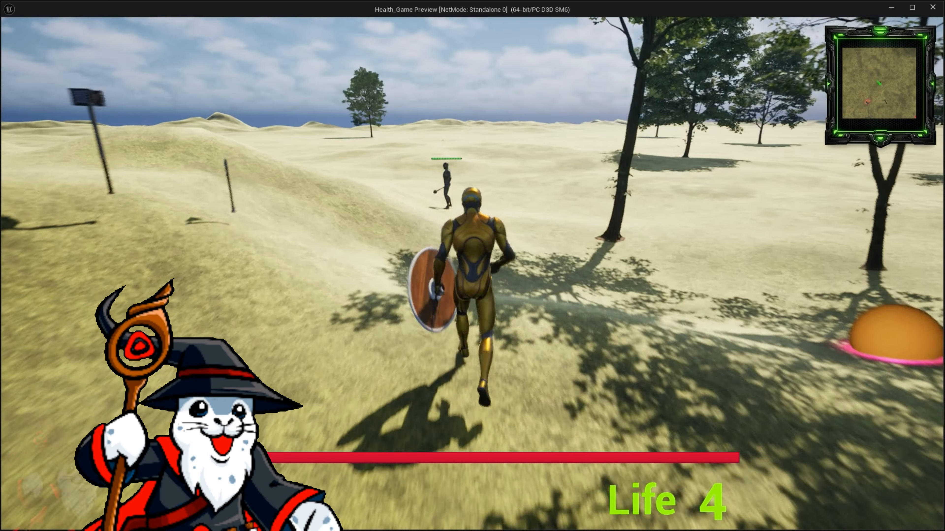
key("w")
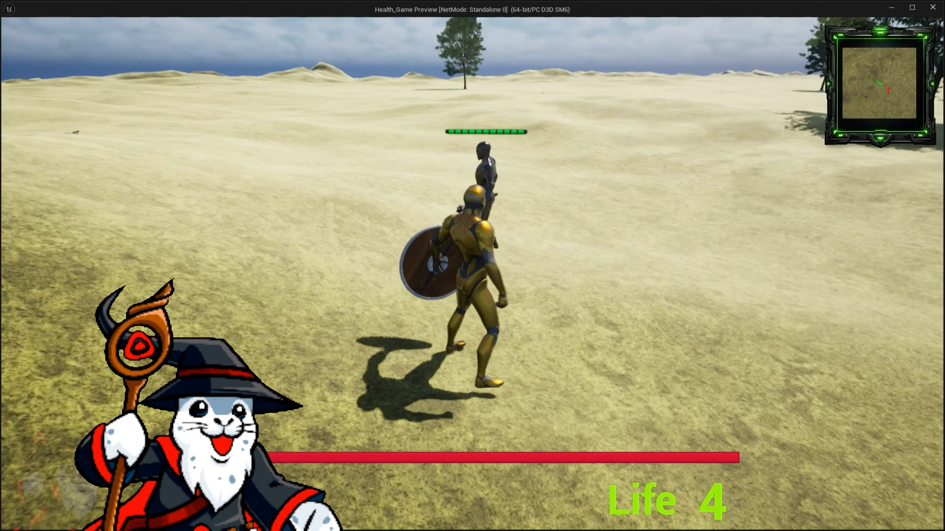
key("Tab")
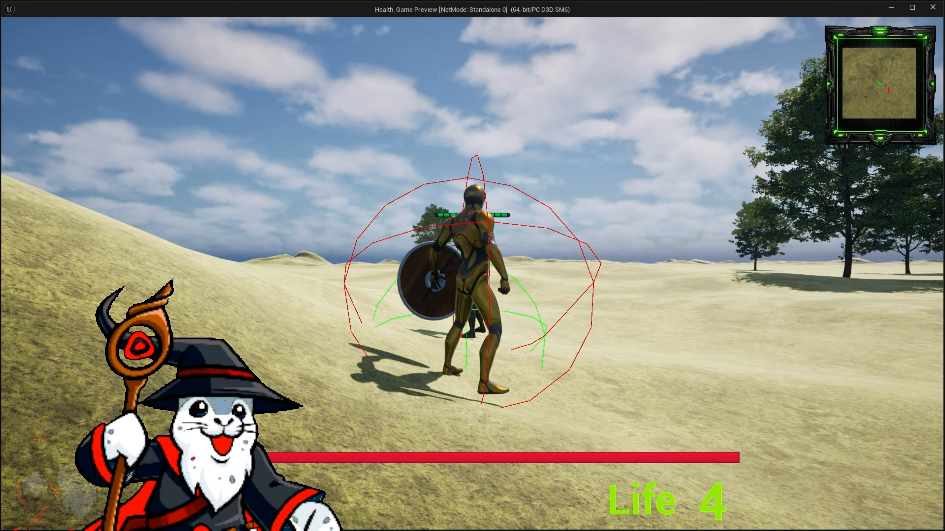
key("a")
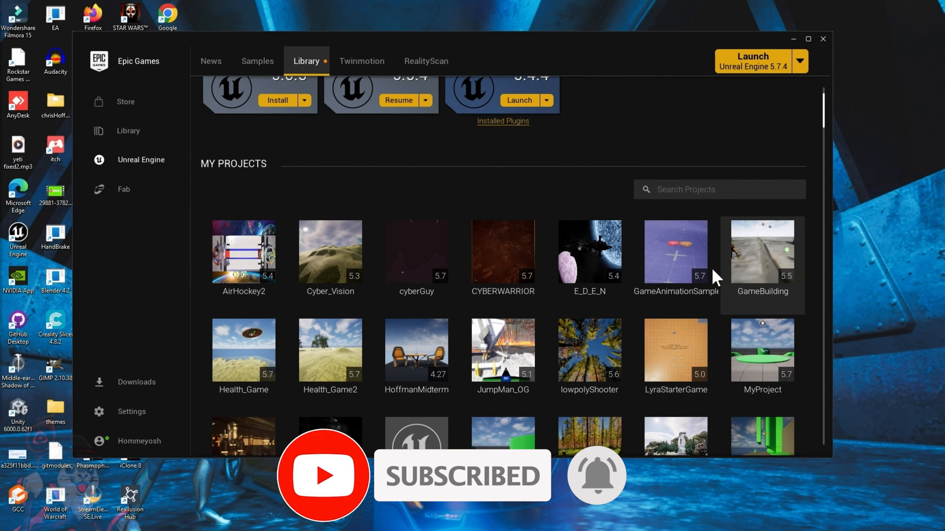
Find Animation Starter Pack among the Fab Library's "animation" assets in the Epic Games Launcher and open its product page
scroll(653, 299, "up", 2)
scroll(527, 264, "down", 10)
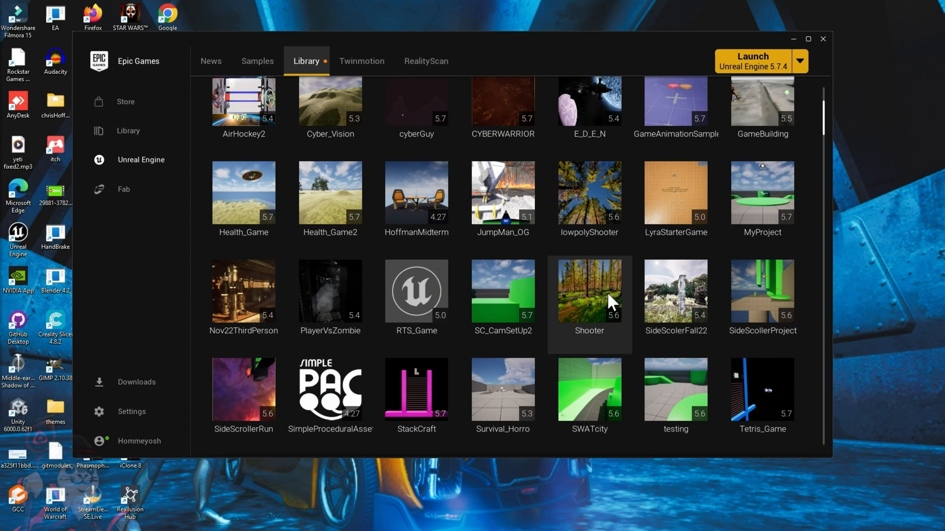
scroll(617, 311, "down", 8)
left_click(713, 331)
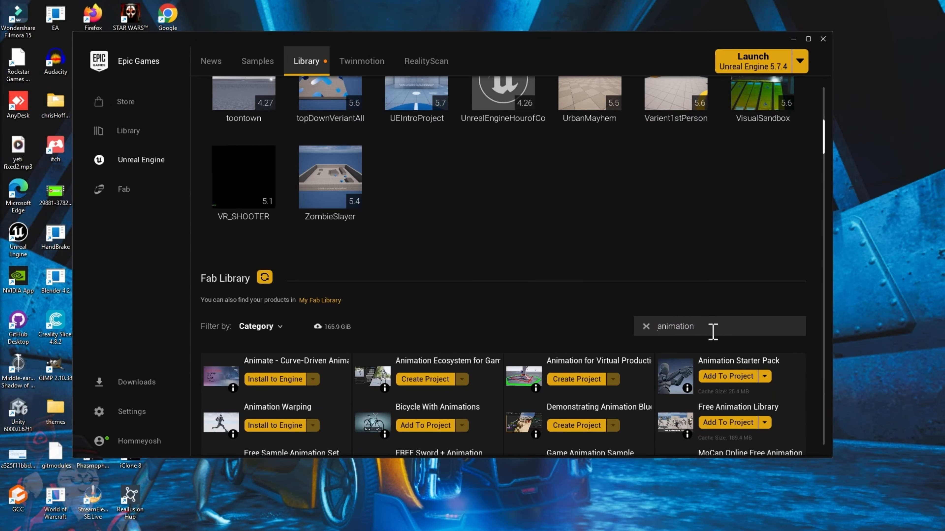
left_click(659, 309)
scroll(694, 338, "down", 3)
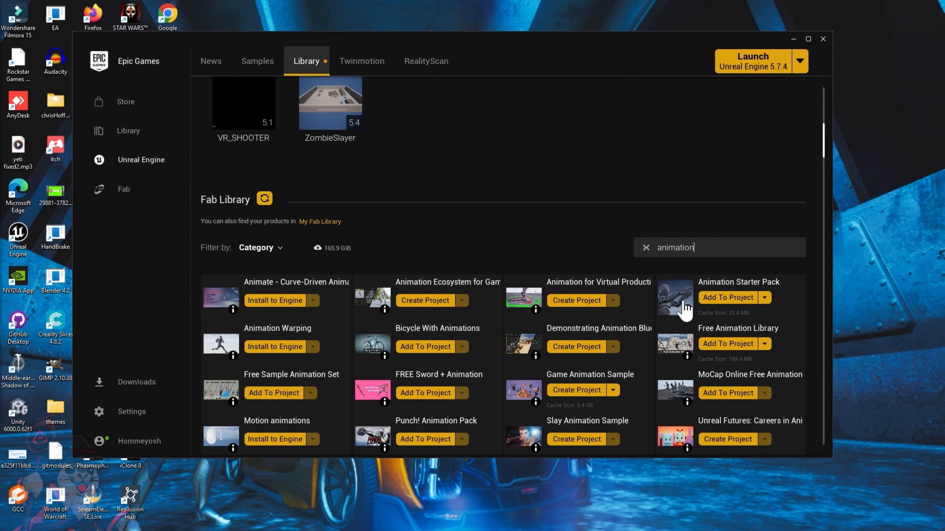
left_click(685, 309)
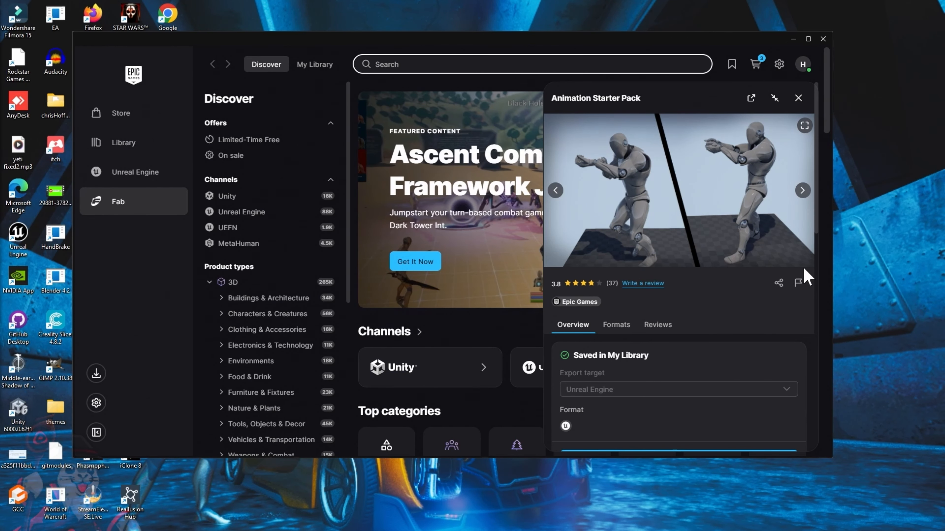
Copy the direct share link of Animation Starter Pack and close the Share dialog
left_click(779, 284)
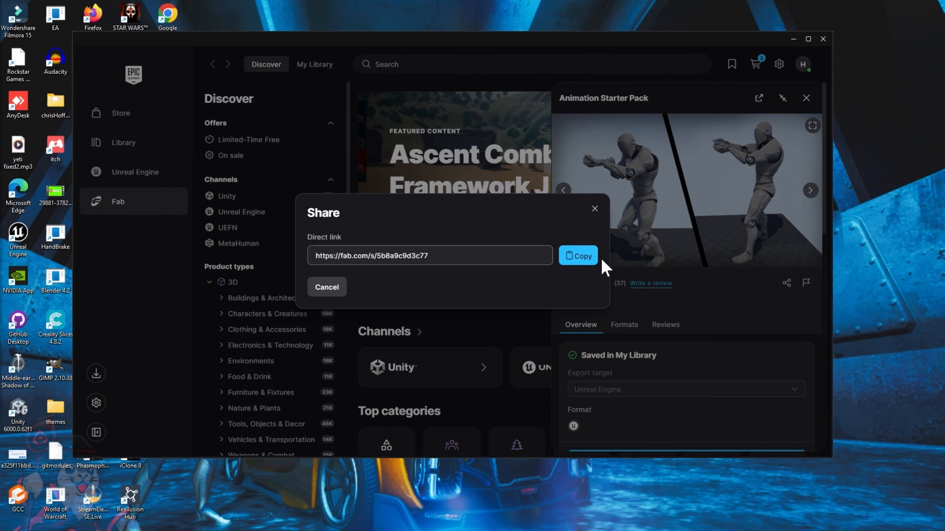
left_click(579, 257)
left_click(598, 210)
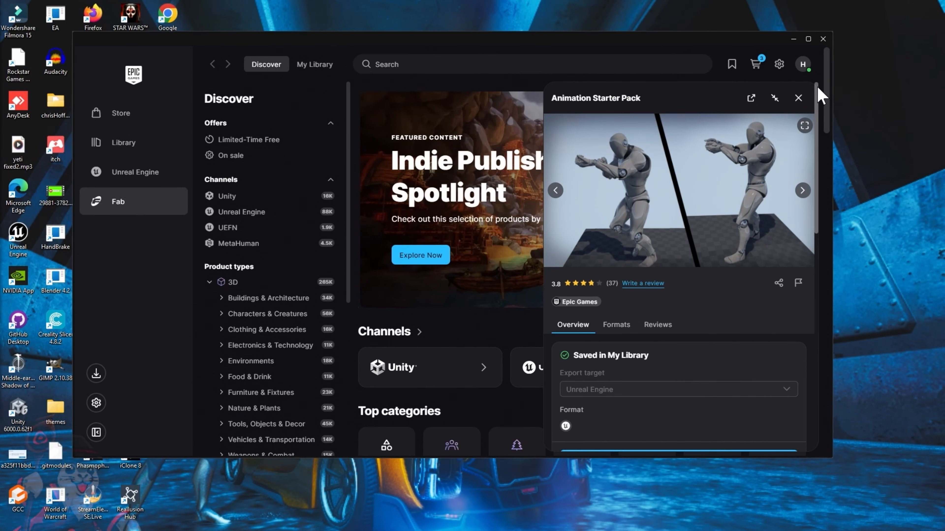
left_click(798, 98)
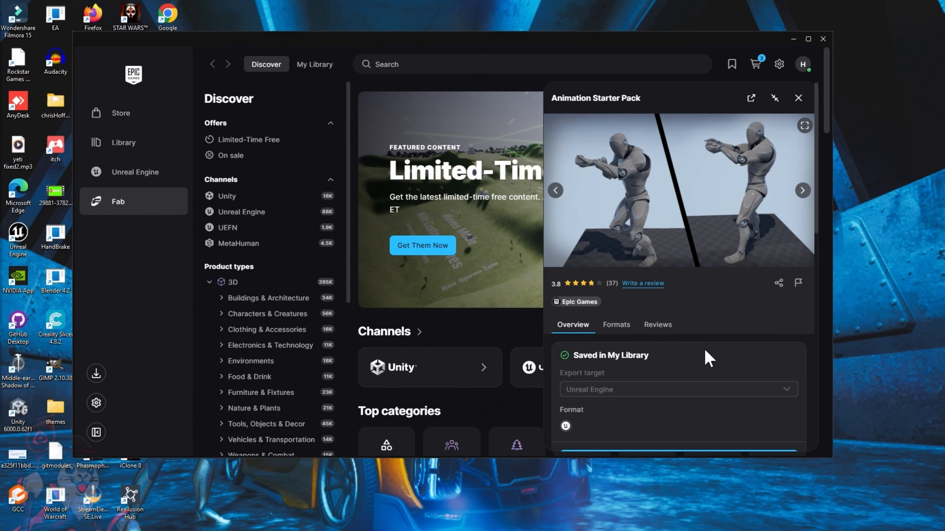
Add Animation Starter Pack to the Health_Game project, showing all projects and choosing asset version 5.2
scroll(659, 385, "down", 10)
scroll(675, 369, "up", 7)
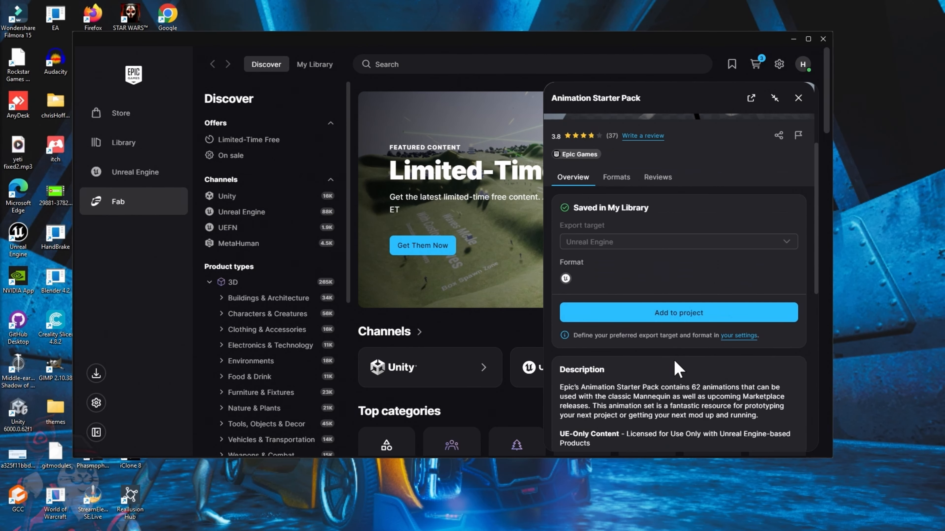
left_click(705, 315)
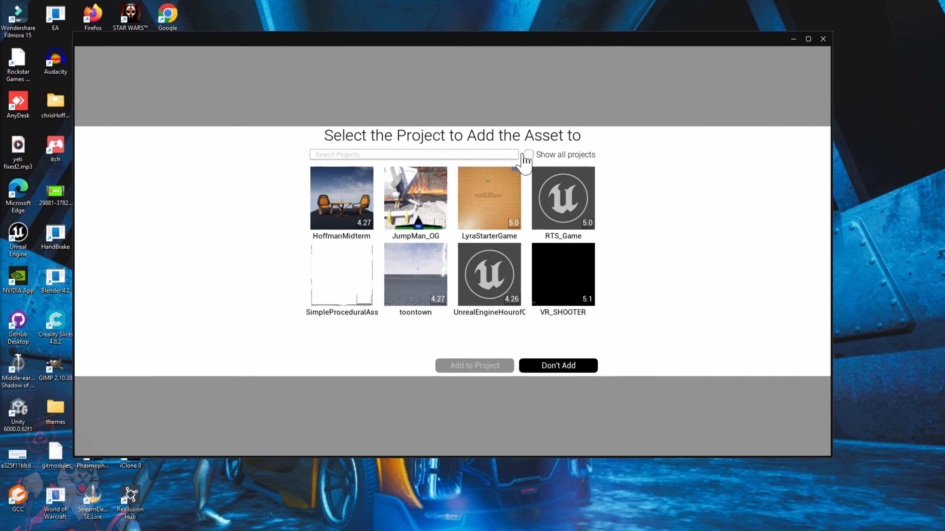
left_click(529, 155)
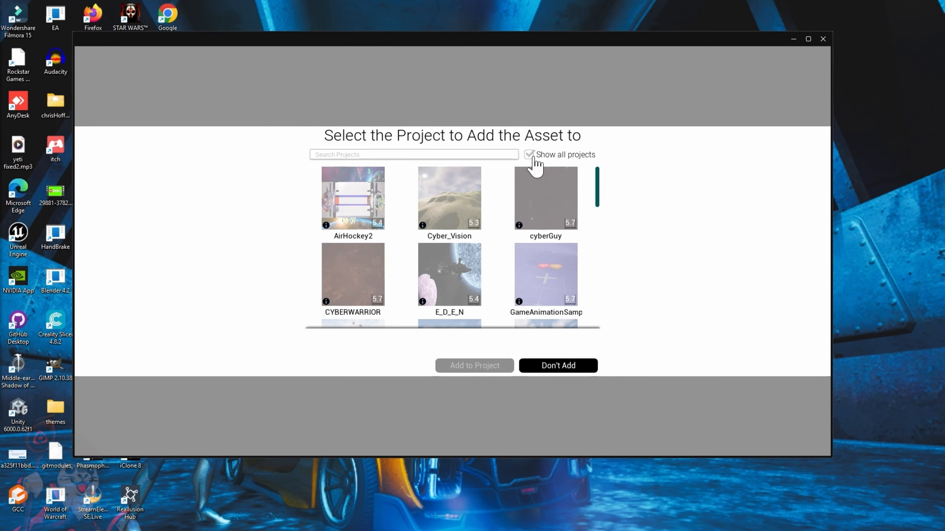
scroll(449, 233, "down", 5)
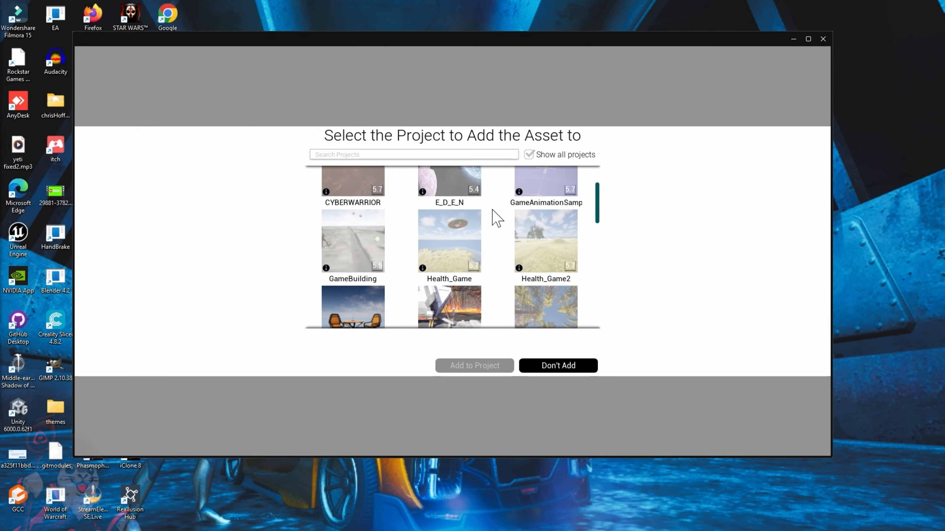
left_click(453, 204)
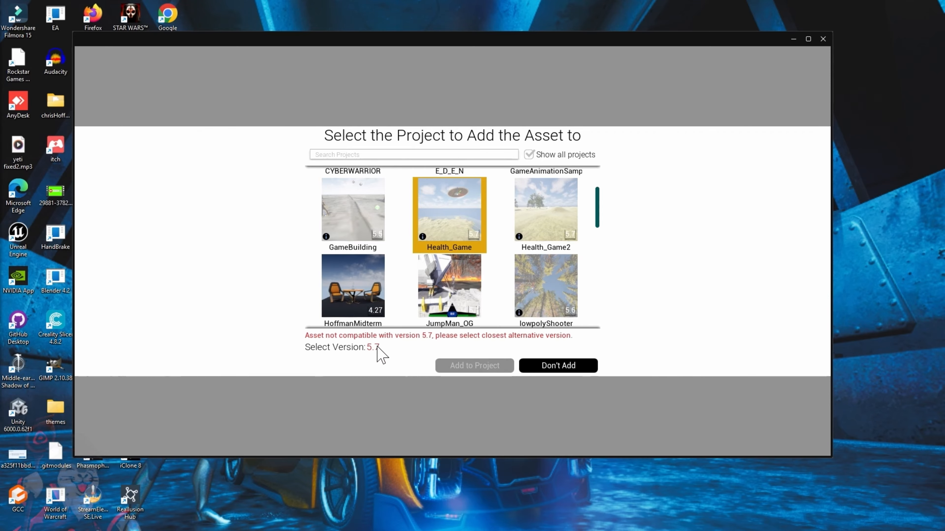
left_click(373, 347)
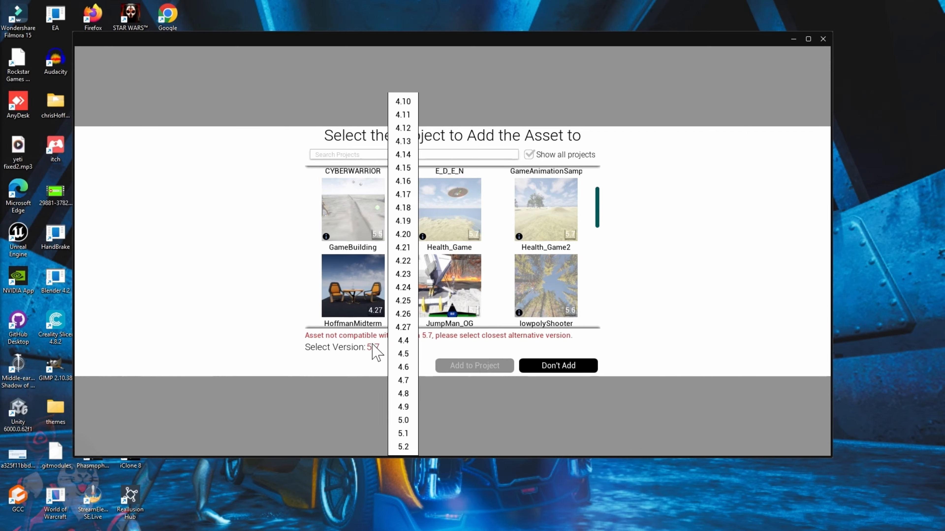
left_click(403, 447)
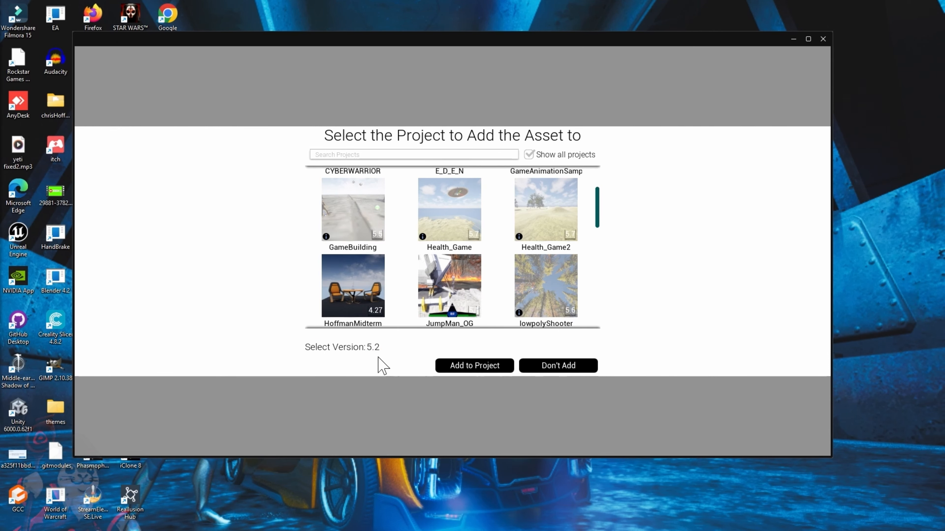
left_click(485, 368)
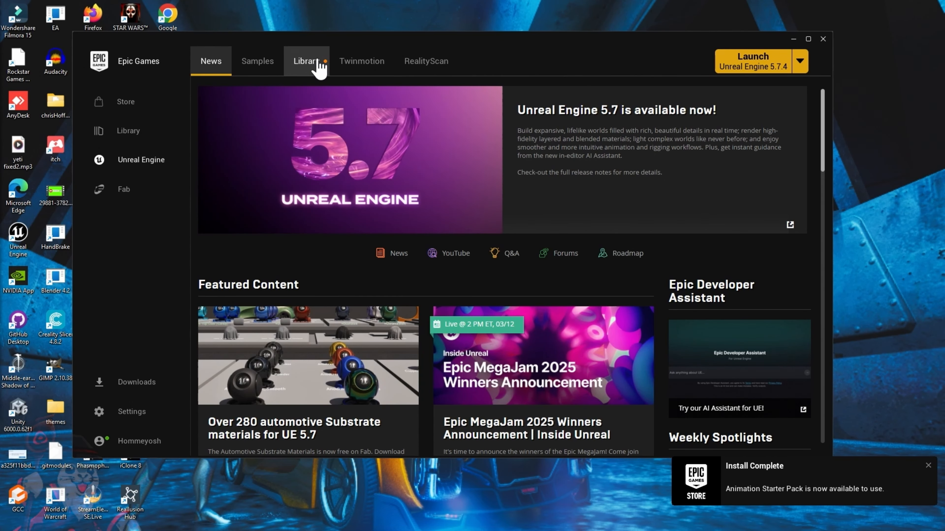
Open the Health_Game project from the Unreal Engine library
left_click(309, 62)
scroll(469, 348, "down", 6)
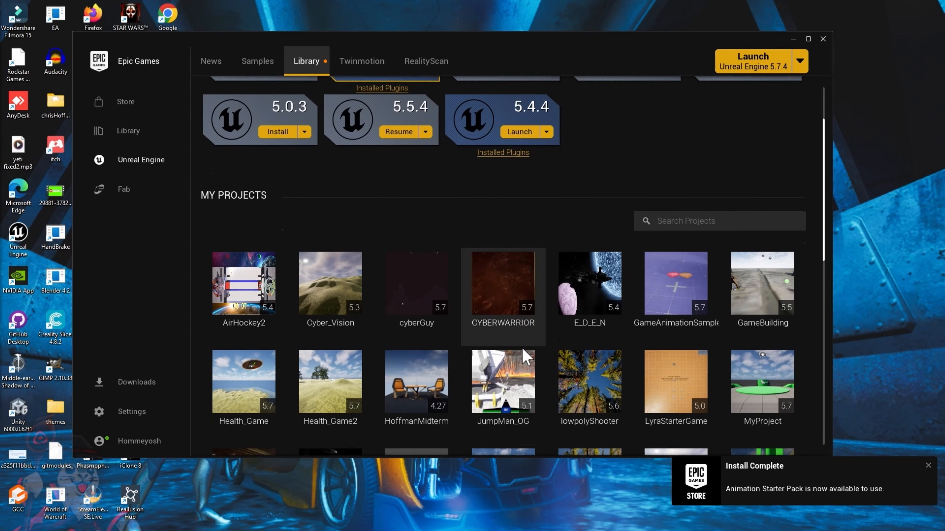
scroll(535, 353, "down", 4)
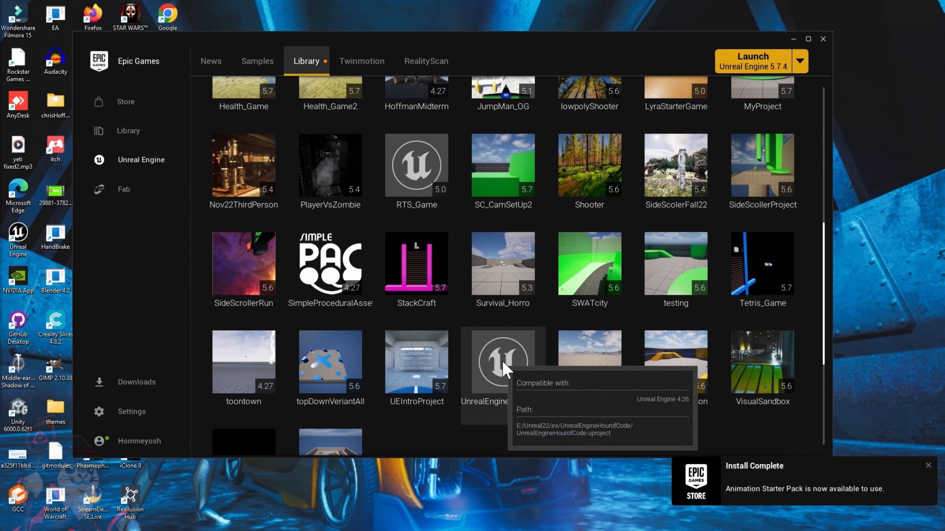
scroll(483, 377, "up", 3)
left_click(246, 218)
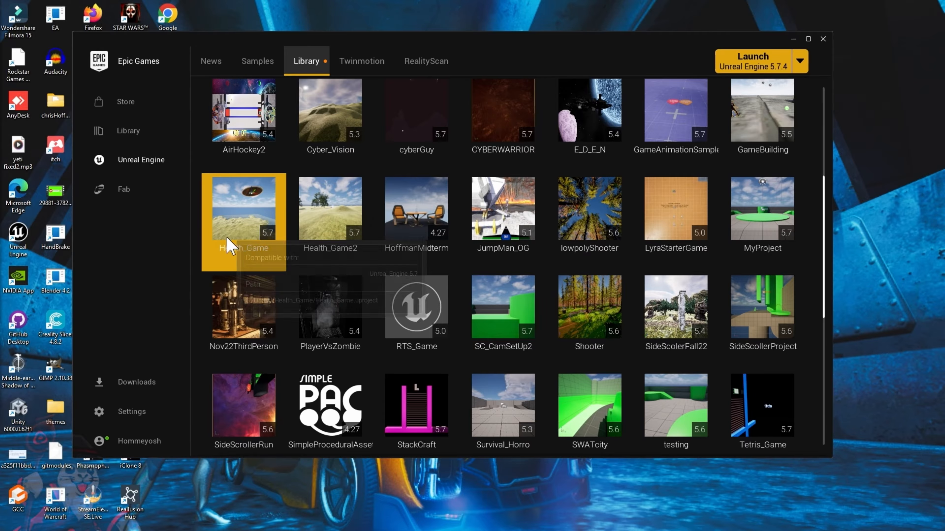
double_click(250, 220)
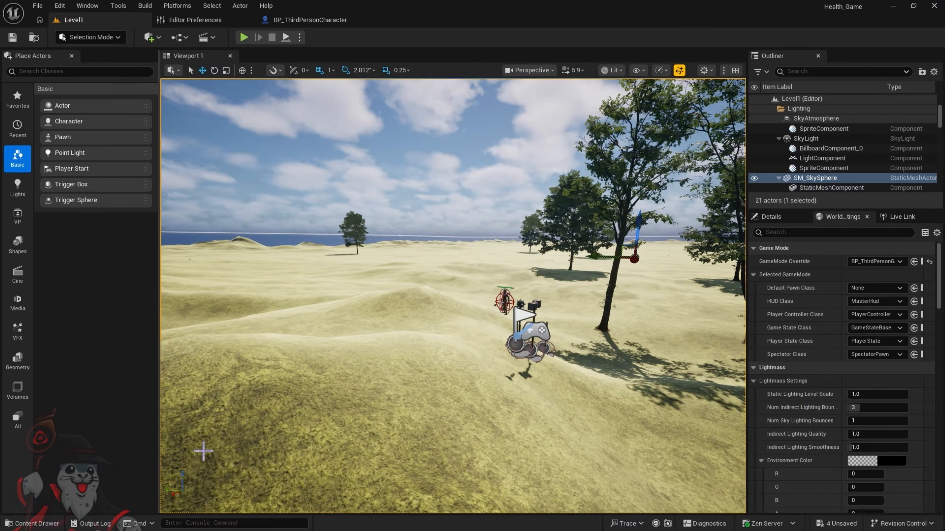
Enlarge the Content Drawer, open the AnimStarterPack folder and filter its assets by "jog"
left_click(37, 524)
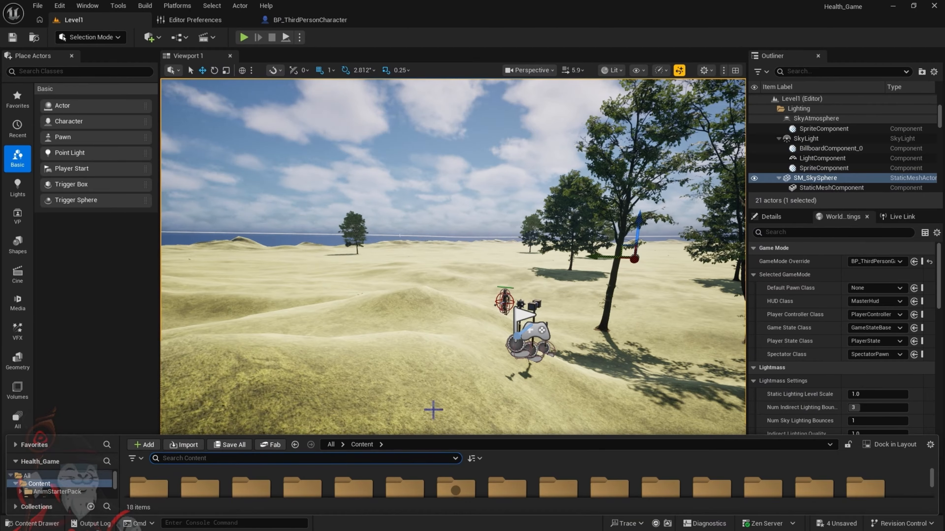
left_click_drag(487, 436, 455, 333)
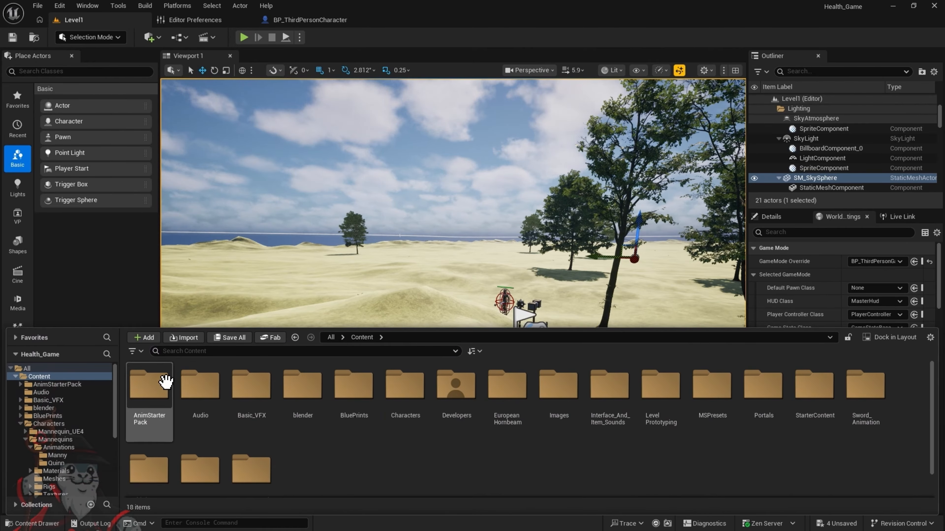
double_click(161, 394)
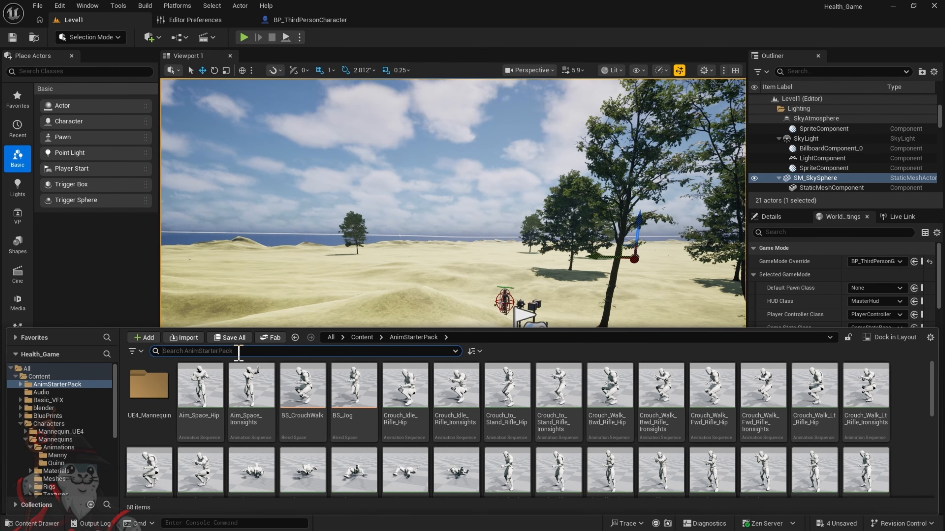
type("jog")
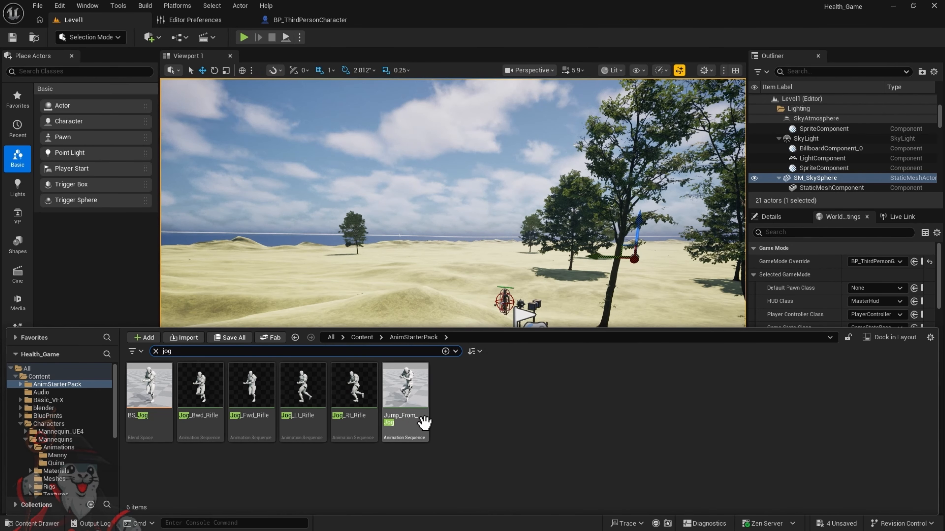
Start Retarget Animations from the Jog_Bwd_Rifle animation sequence
left_click(195, 413)
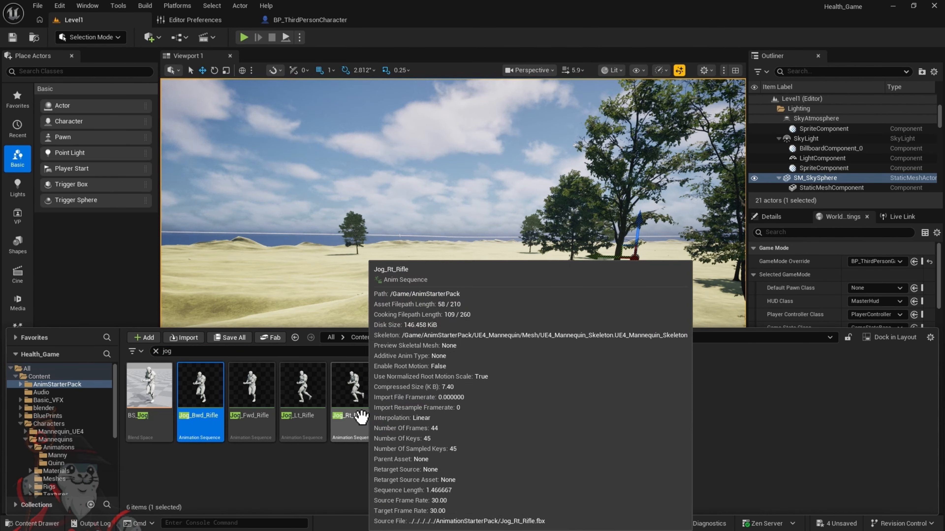
left_click(360, 417, "shift")
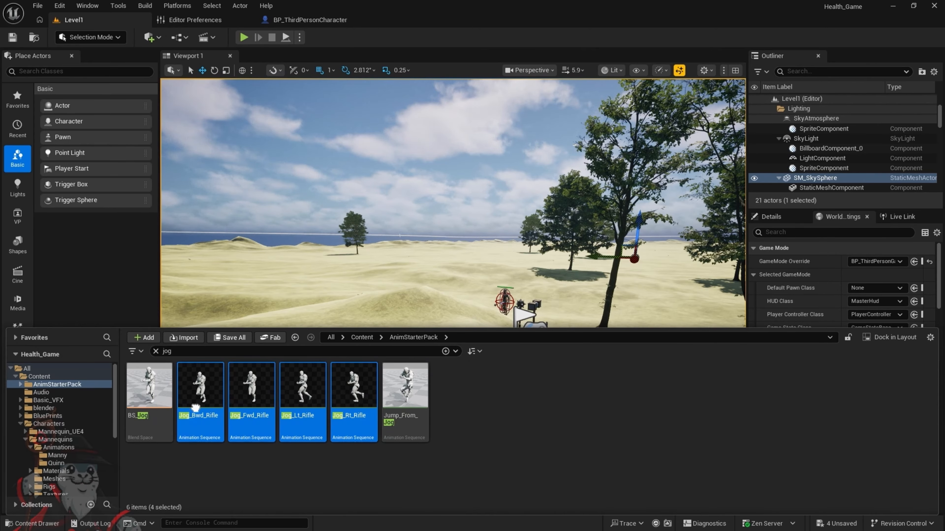
left_click(195, 428)
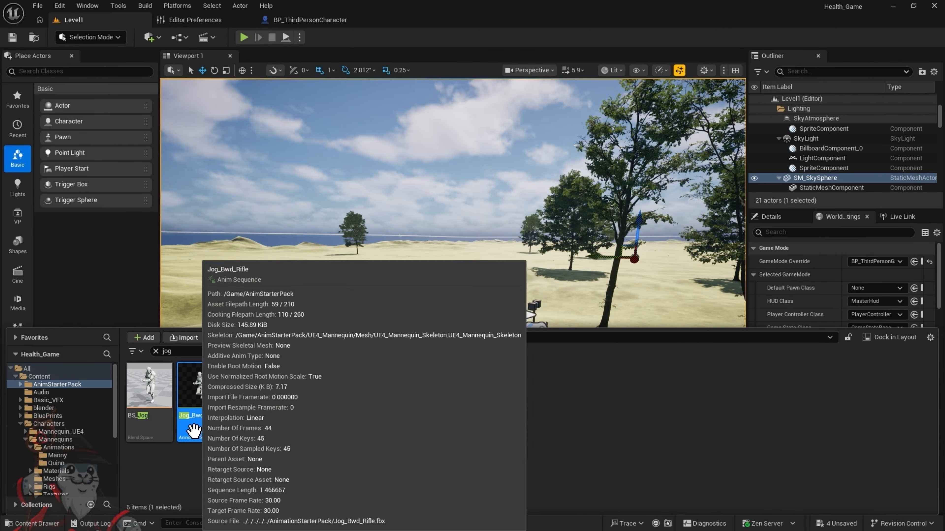
right_click(193, 431)
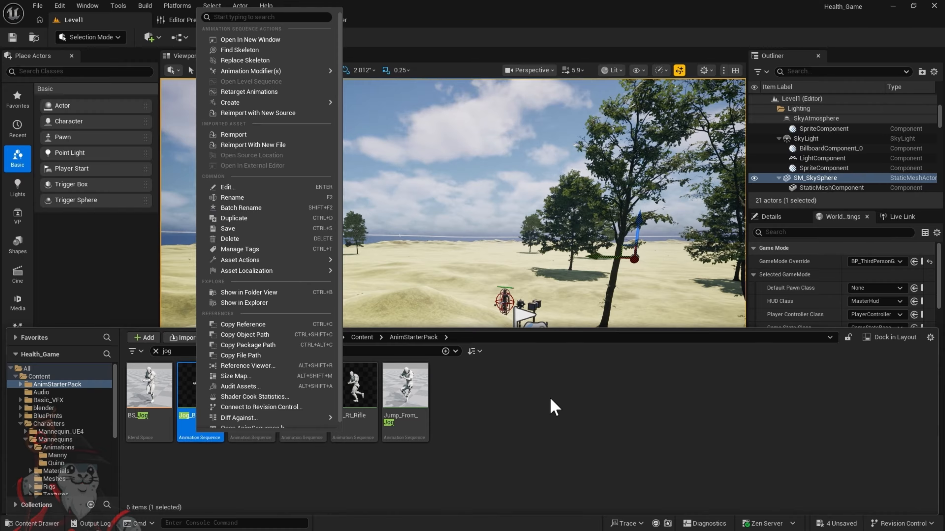
left_click(260, 92)
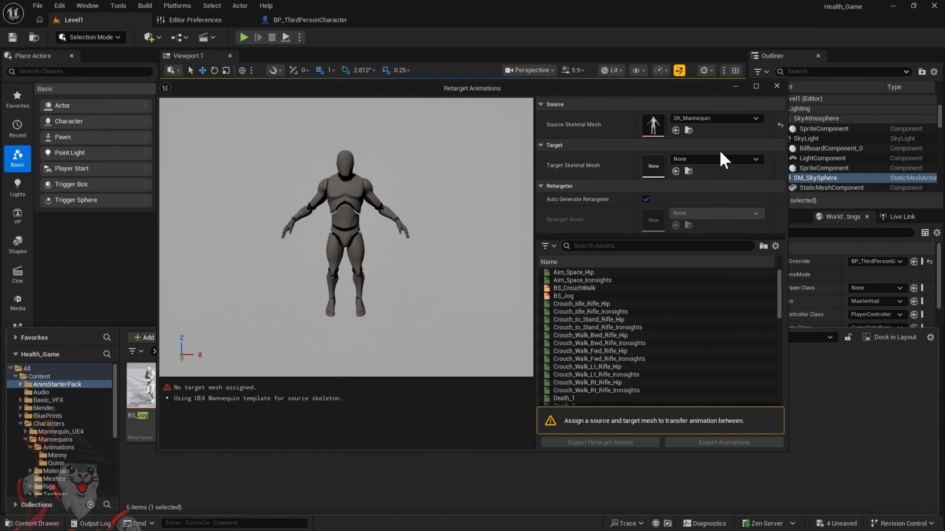
Assign SKM_Manny as the target skeletal mesh for the retarget
left_click(759, 161)
scroll(748, 349, "down", 5)
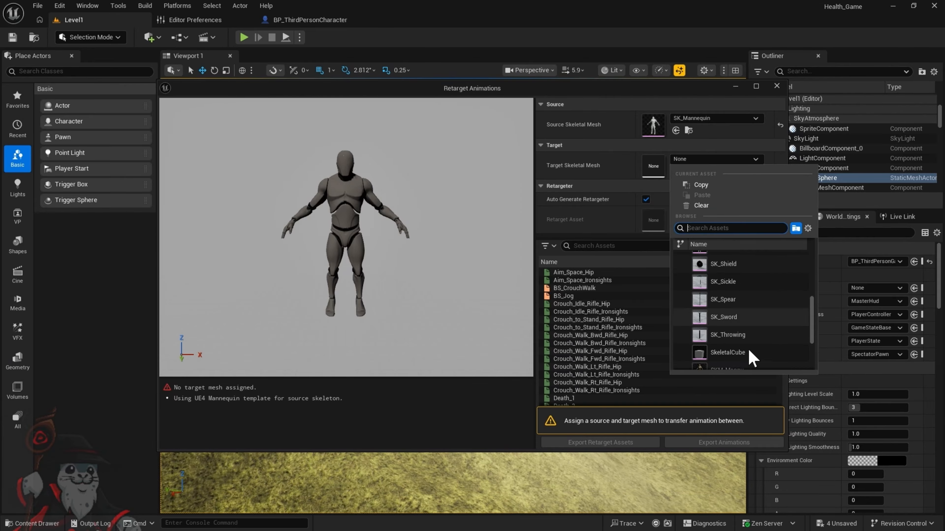
scroll(747, 358, "down", 2)
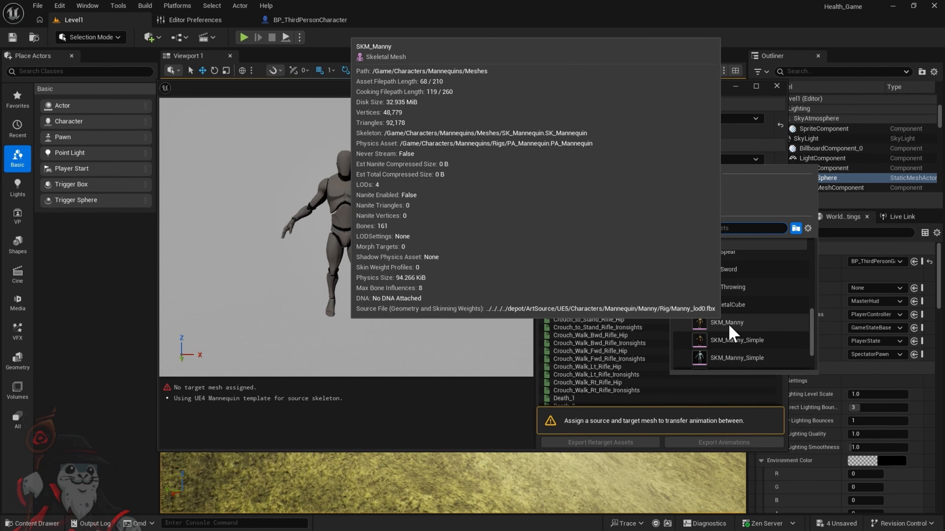
left_click(727, 322)
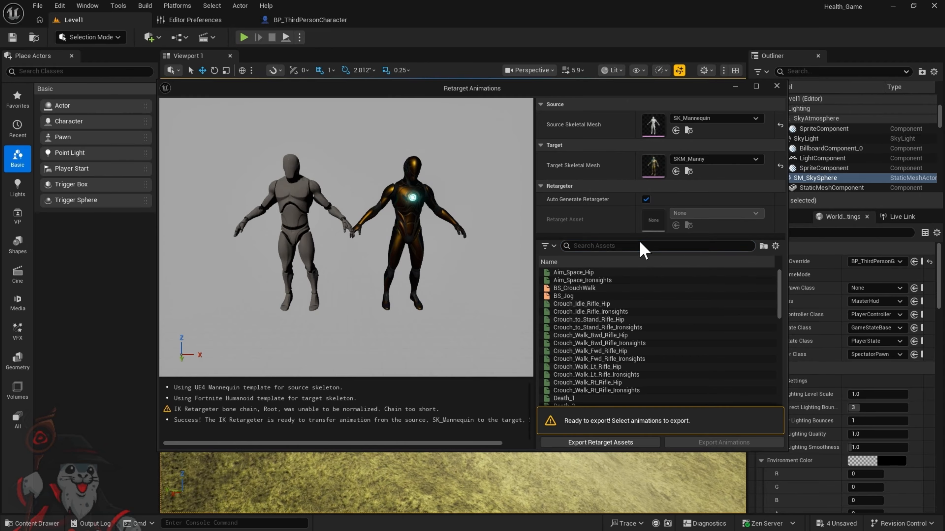
Filter the retarget asset list by "jog" and select the four animations from Jog_Bwd_Rifle through Jog_Rt_Rifle
type("jog")
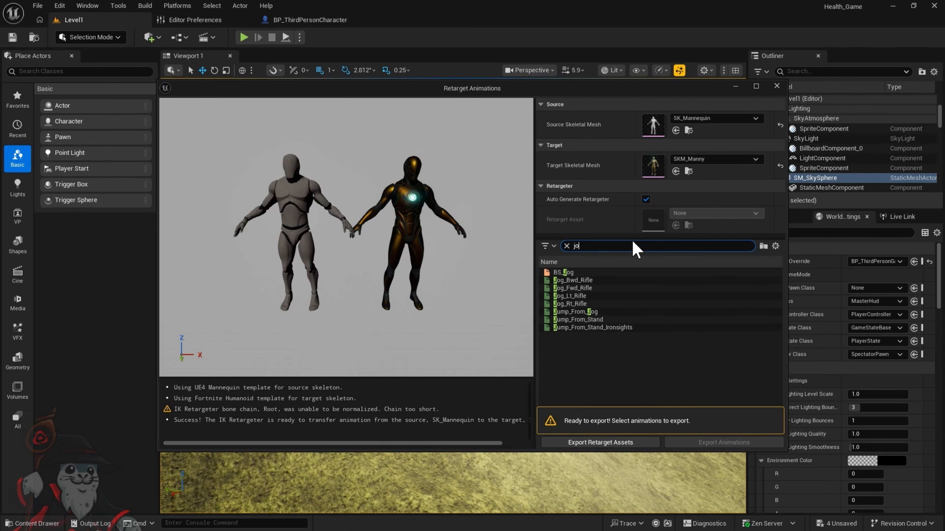
left_click(572, 280)
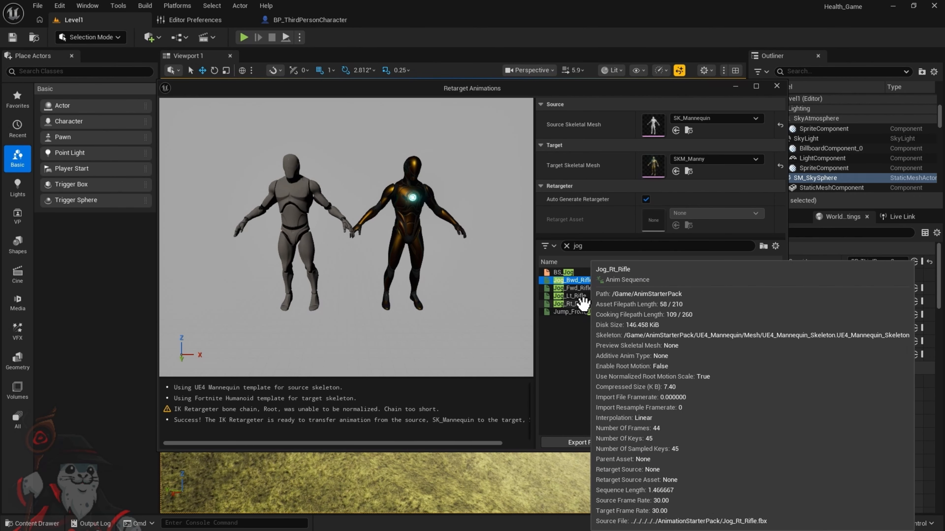
left_click(581, 305, "shift")
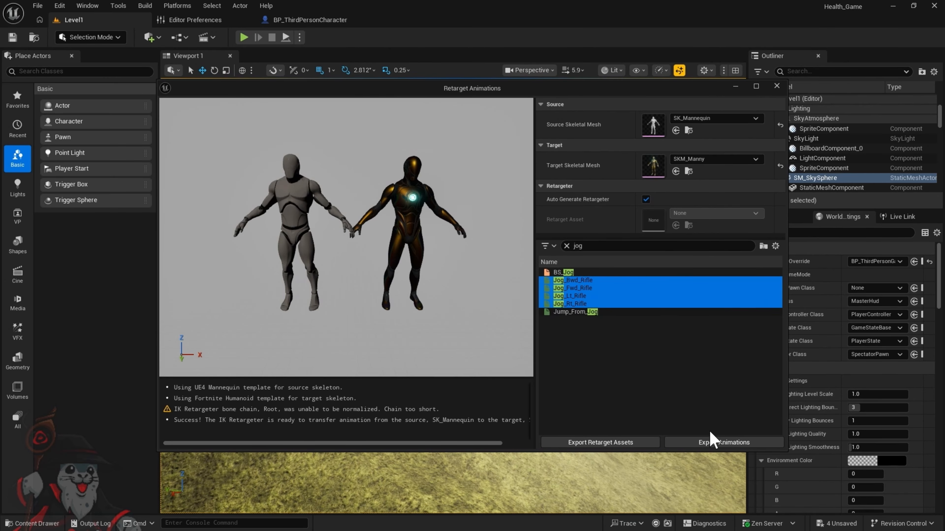
Set the animation export folder to Characters/Mannequins/Animations/Manny, cancel the export and close the Retarget Animations window
left_click(724, 442)
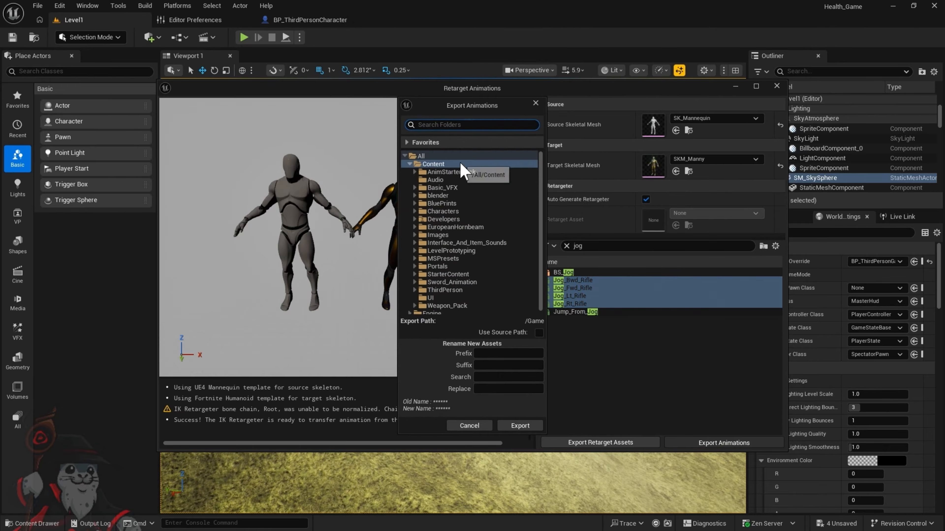
left_click(454, 214)
double_click(428, 211)
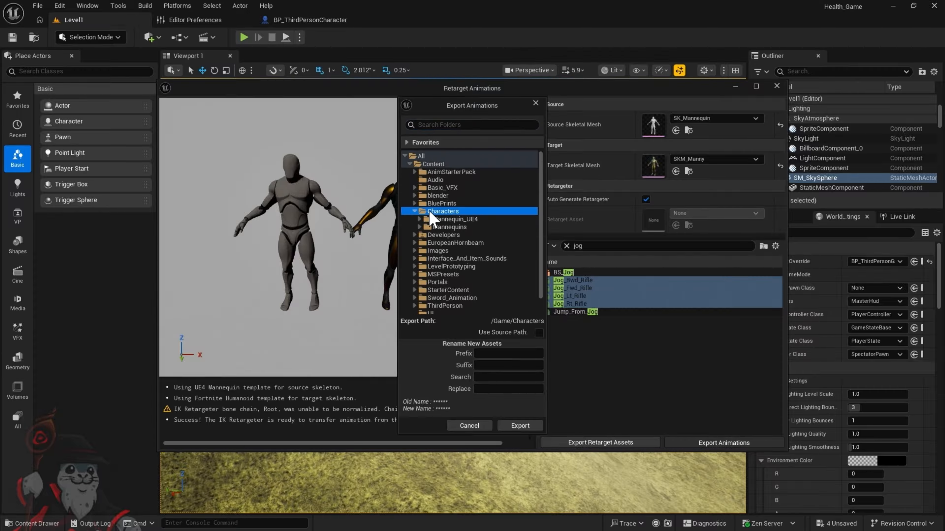
double_click(452, 227)
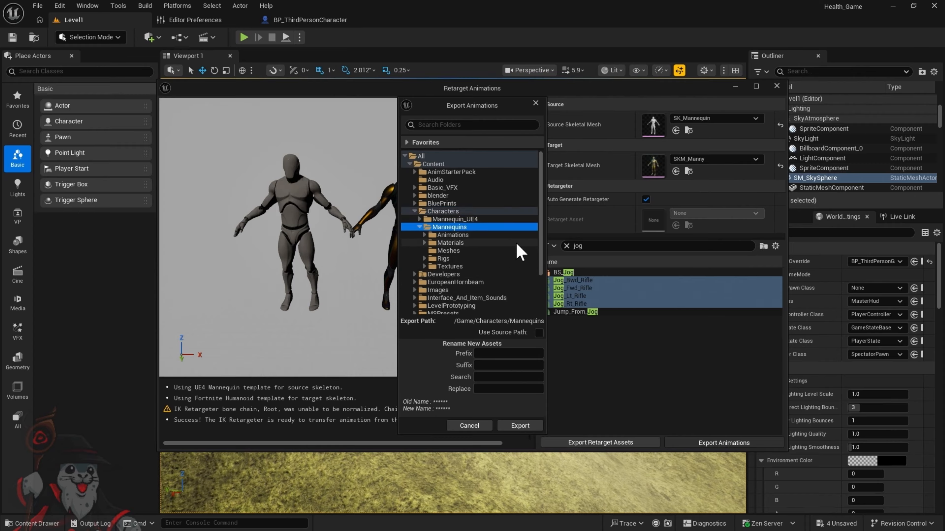
double_click(458, 235)
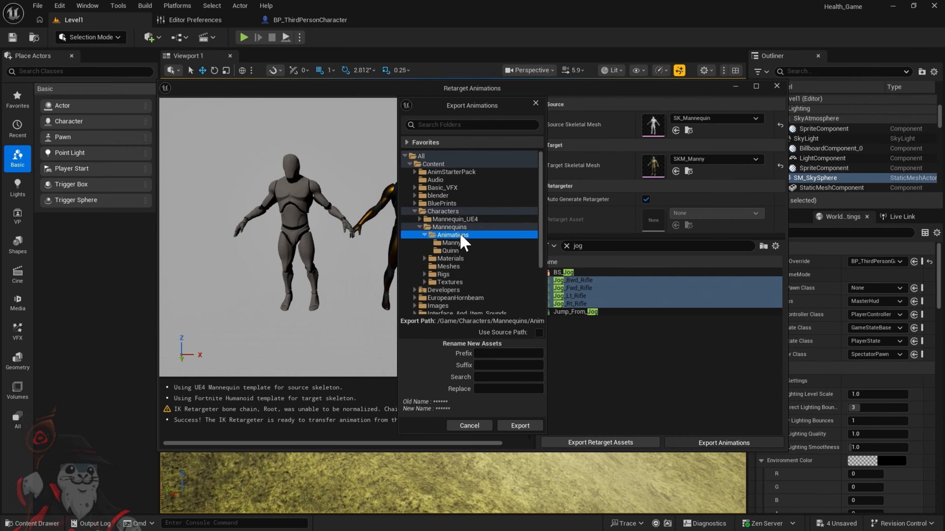
left_click(451, 243)
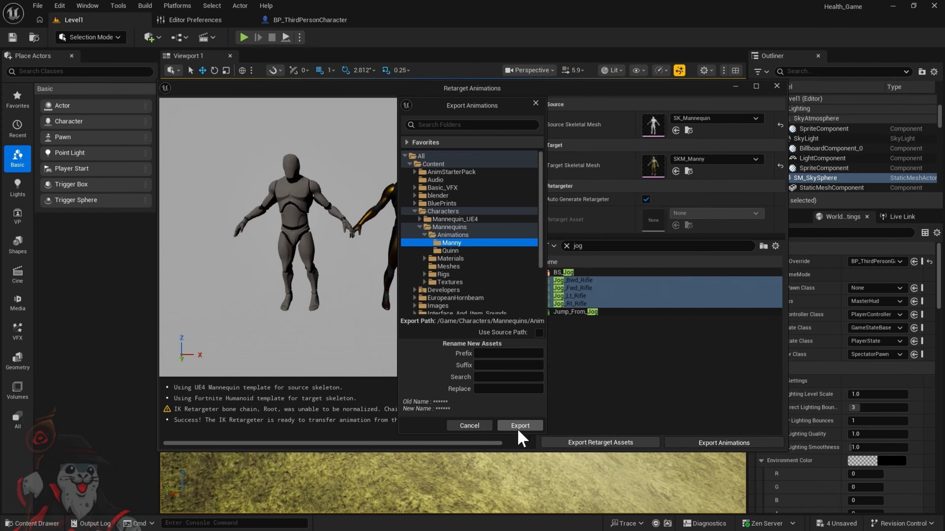
left_click(480, 427)
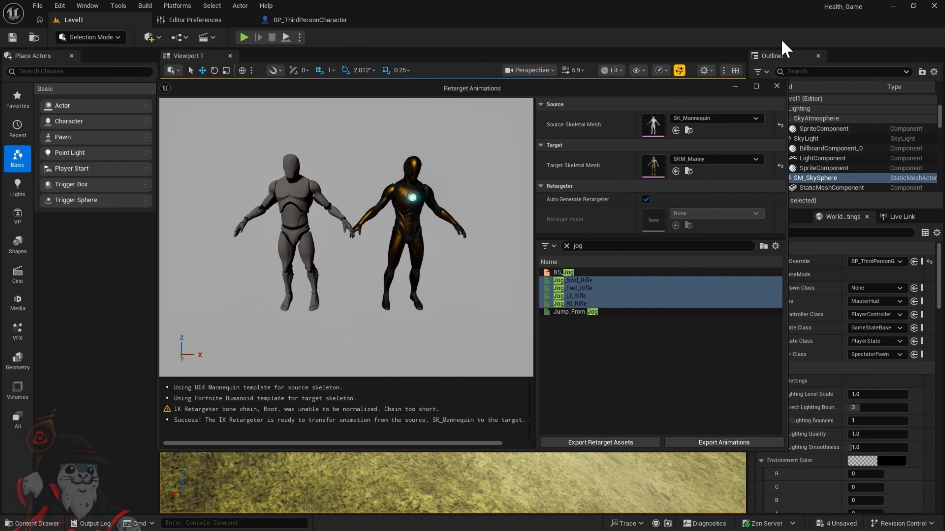
left_click(779, 86)
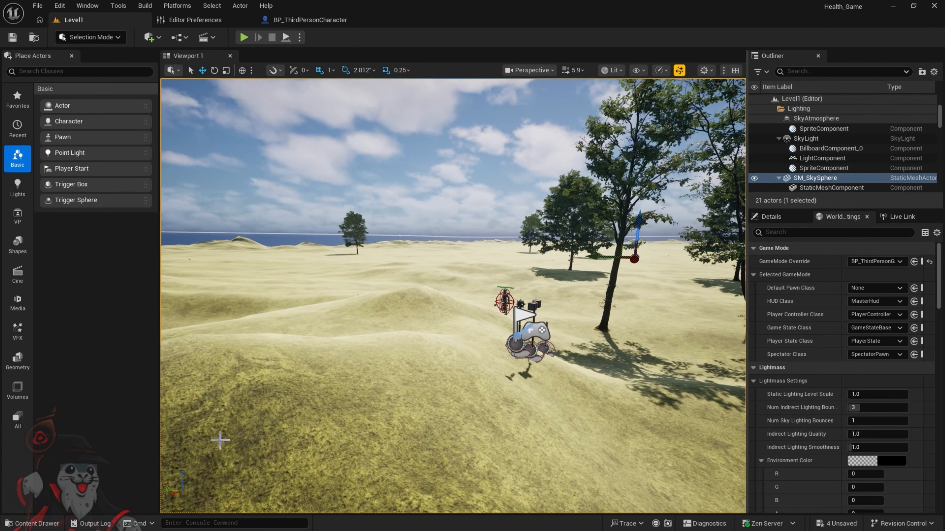
Clear the "jog" filter in the Content Drawer and open the Characters/Mannequins/Animations/Manny folder
left_click(58, 524)
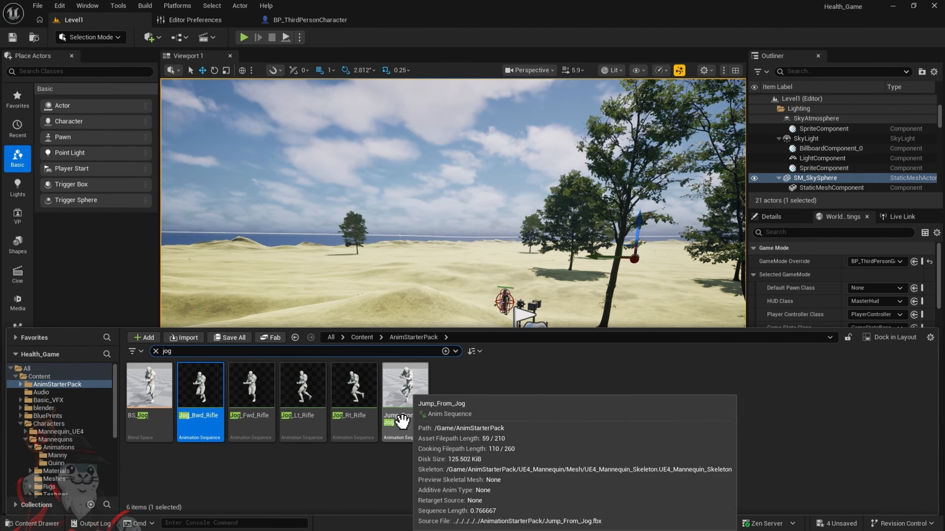
left_click(359, 338)
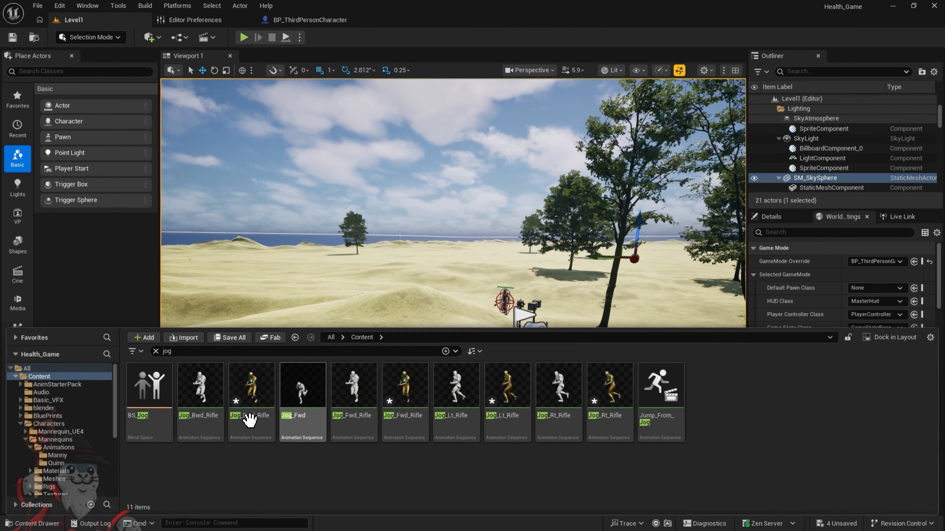
left_click(156, 351)
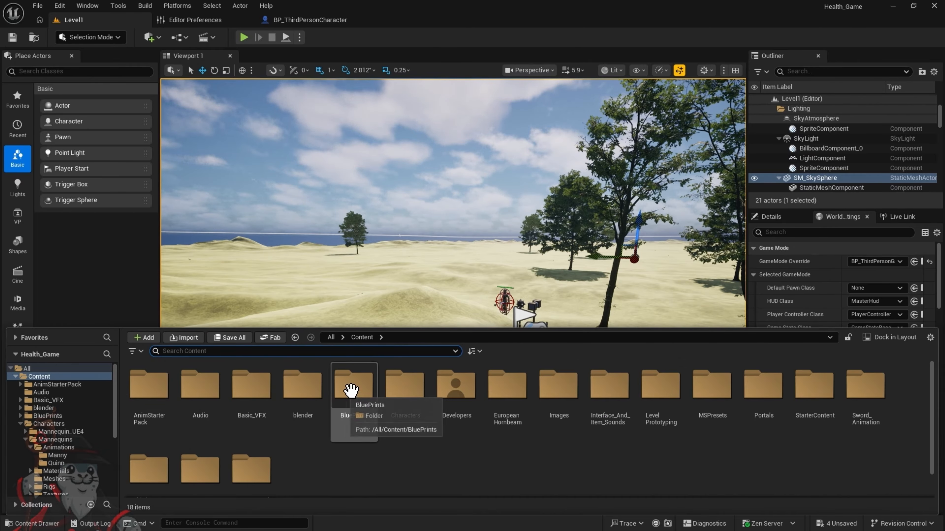
double_click(417, 395)
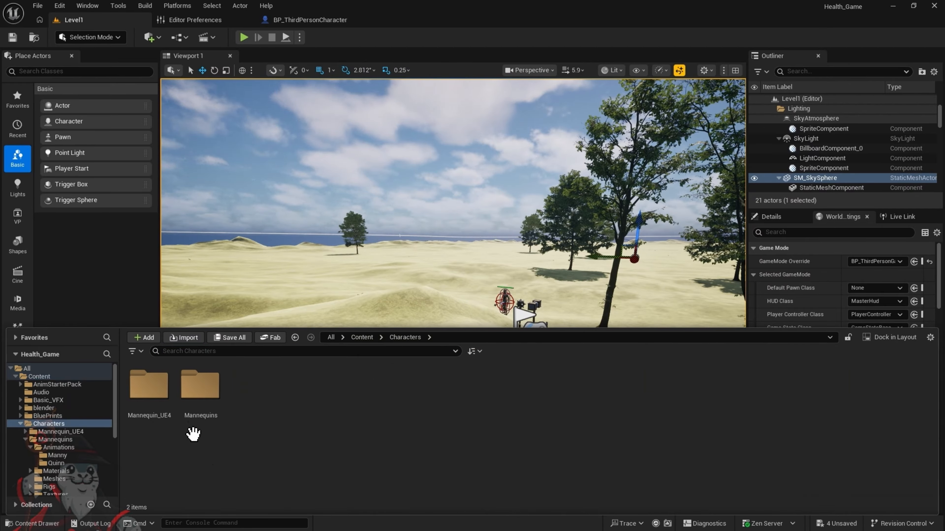
double_click(209, 387)
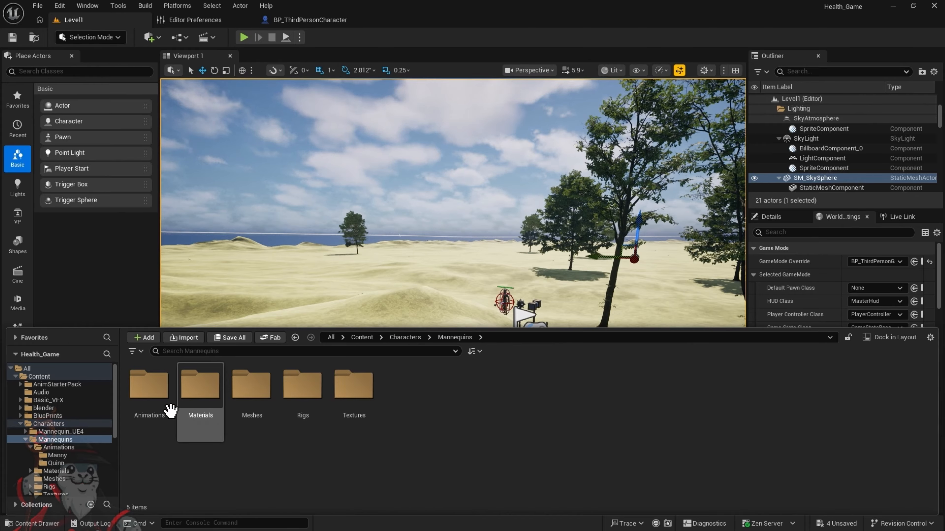
double_click(159, 394)
double_click(162, 389)
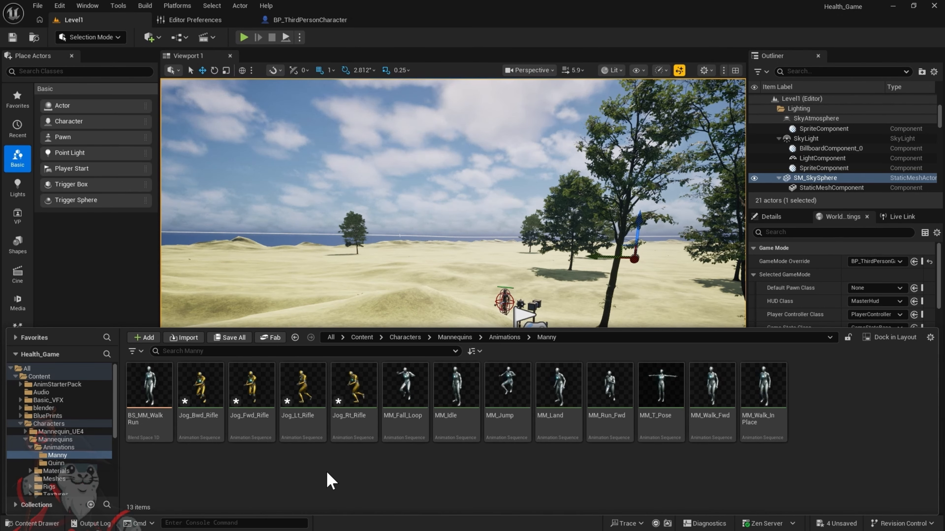
Open the Jog_Lt_Rifle animation and rotate its hand_l bone about 65 degrees
double_click(303, 389)
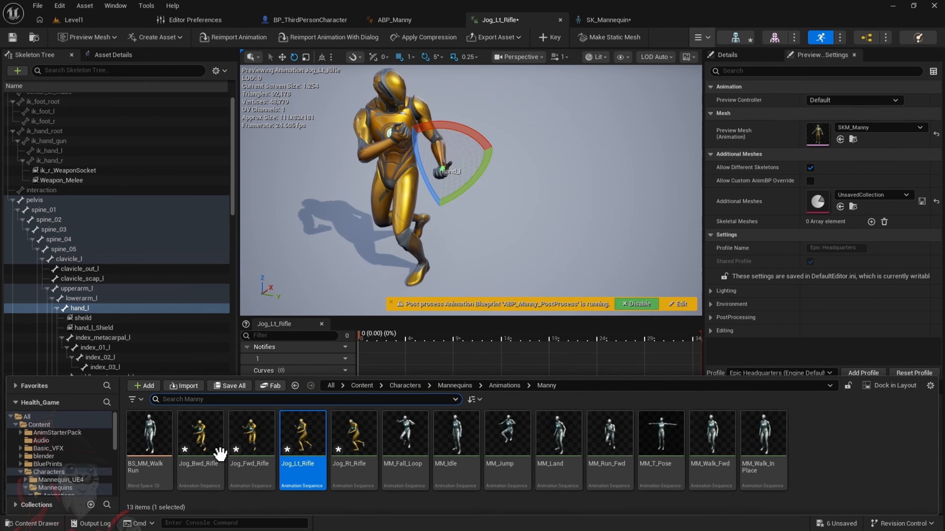
left_click(212, 461)
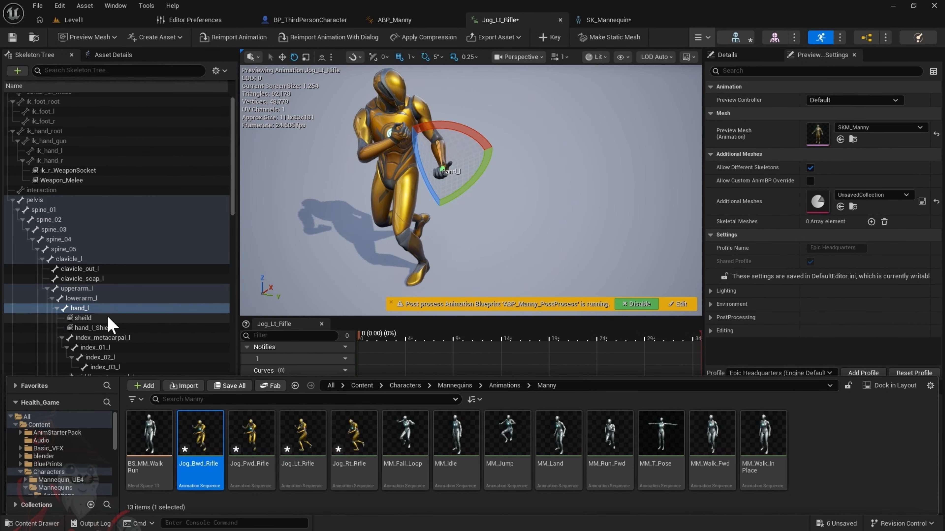
left_click(92, 309)
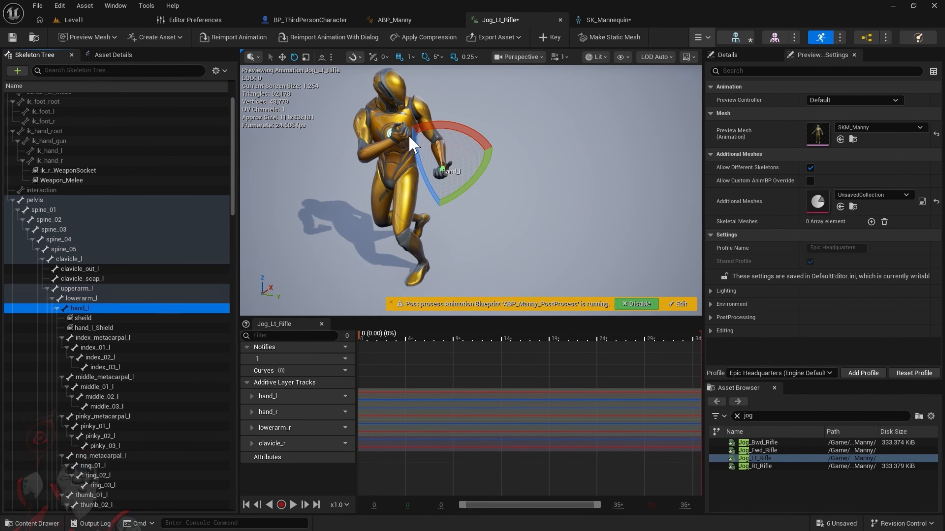
left_click_drag(475, 132, 480, 141)
left_click_drag(384, 200, 465, 221)
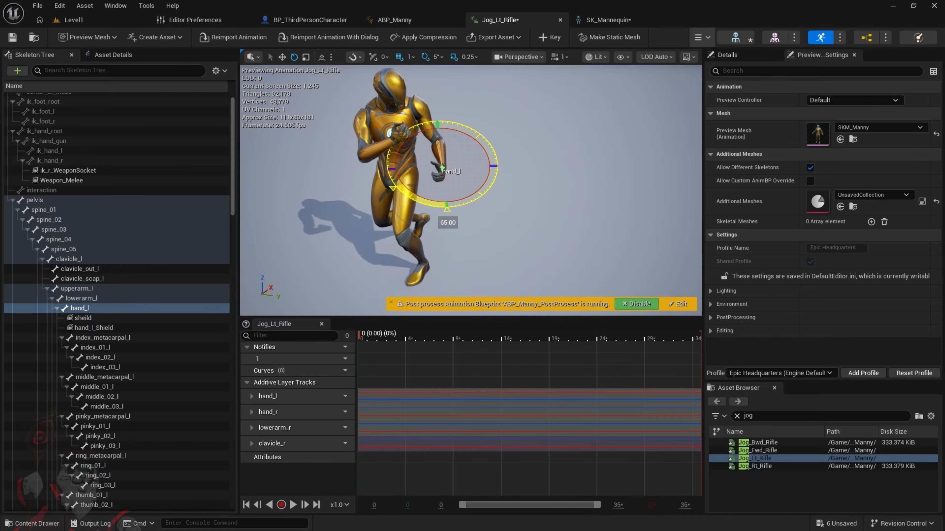
left_click_drag(466, 220, 474, 131)
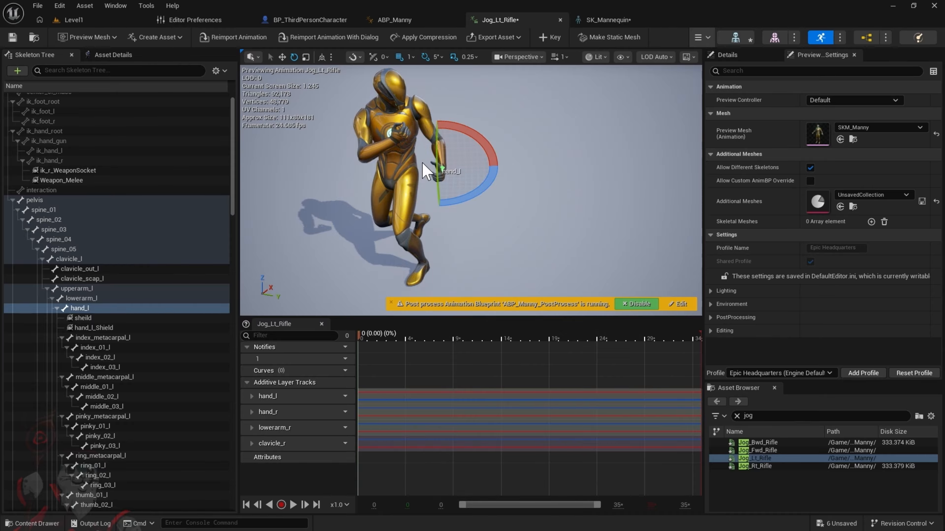
left_click(101, 309)
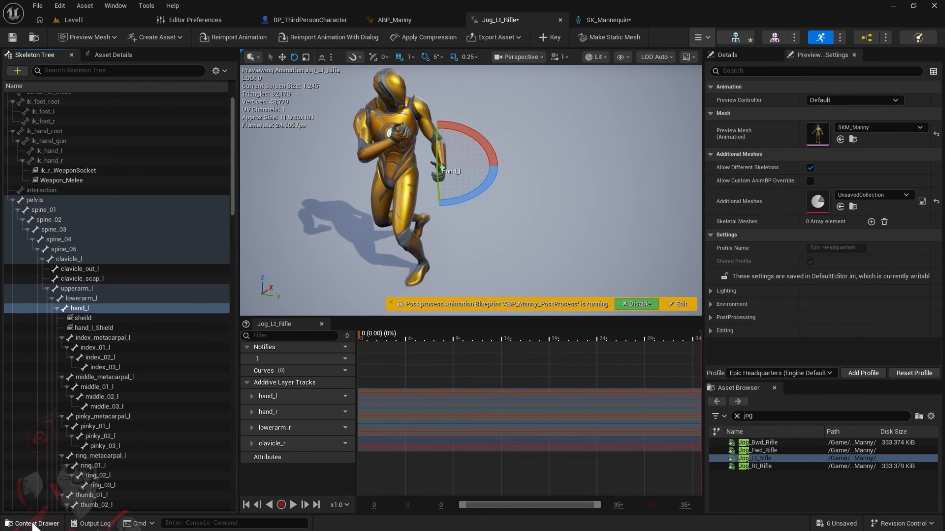
Open the Jog_Fwd_Rifle animation from the Manny folder and rotate its hand_l bone
left_click(33, 523)
left_click(253, 449)
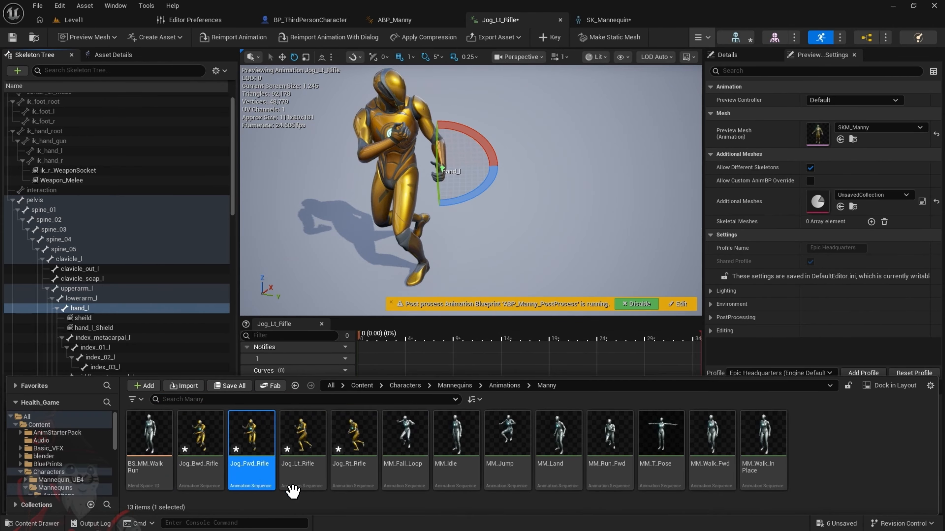
double_click(254, 472)
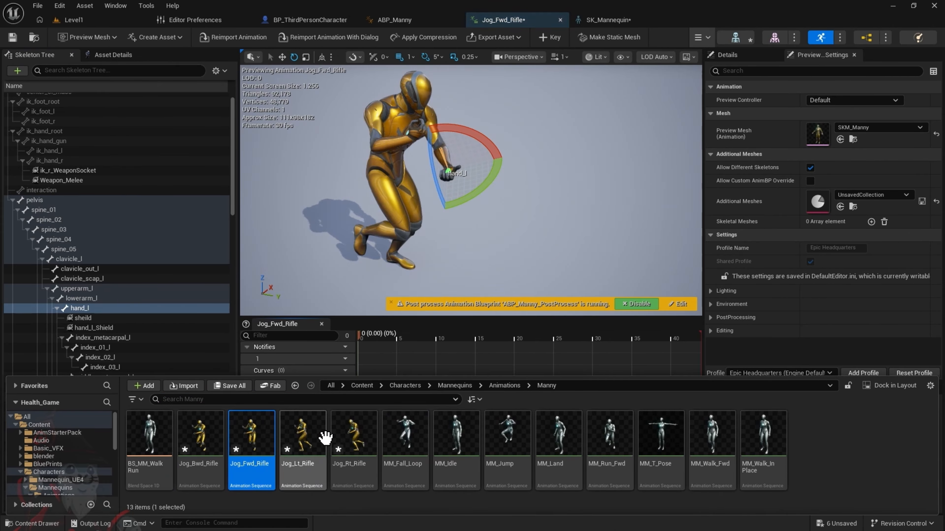
left_click_drag(480, 134, 433, 127)
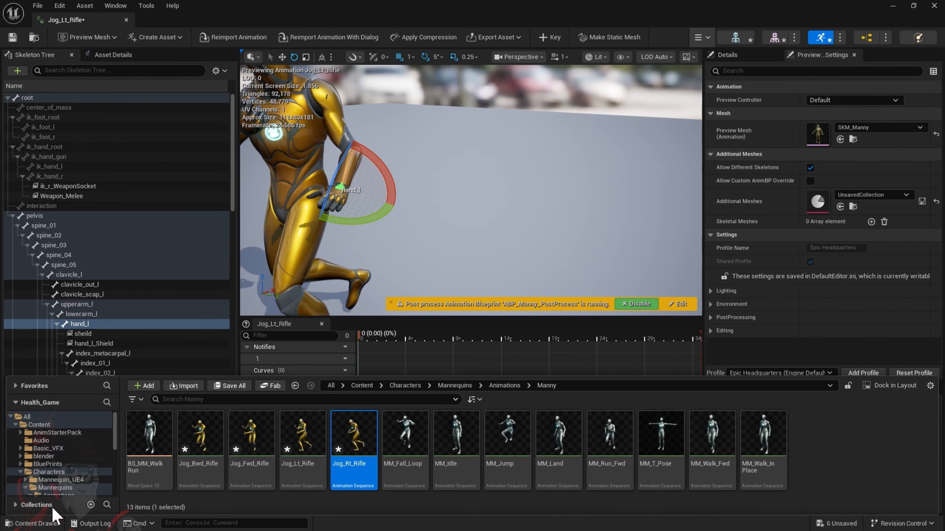
Open the Jog_Rt_Rifle animation from the Manny folder and rotate its hand_l bone about 65 degrees
left_click(33, 523)
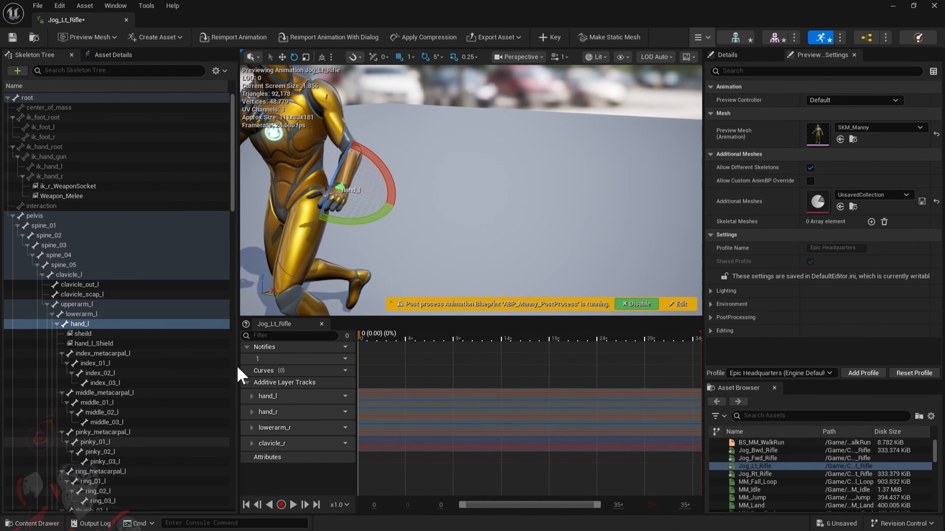
left_click(34, 523)
double_click(354, 439)
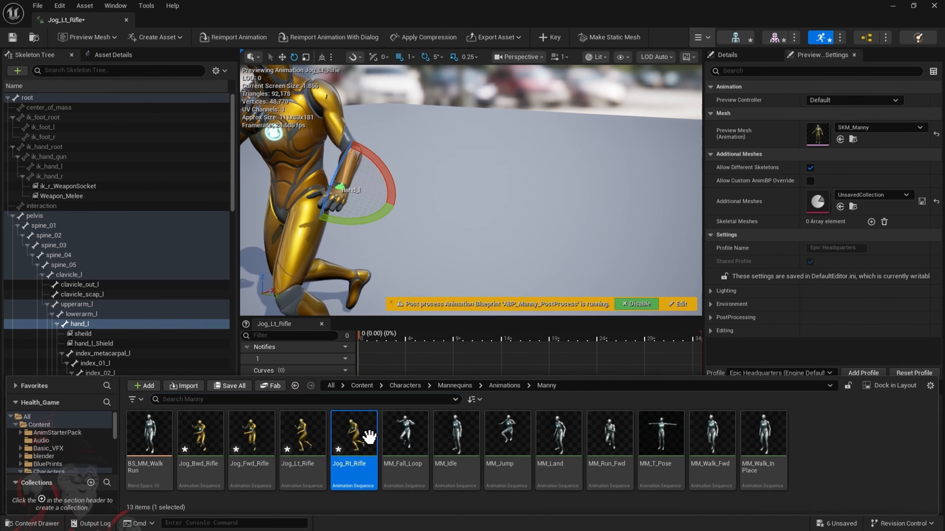
left_click_drag(352, 152, 307, 131)
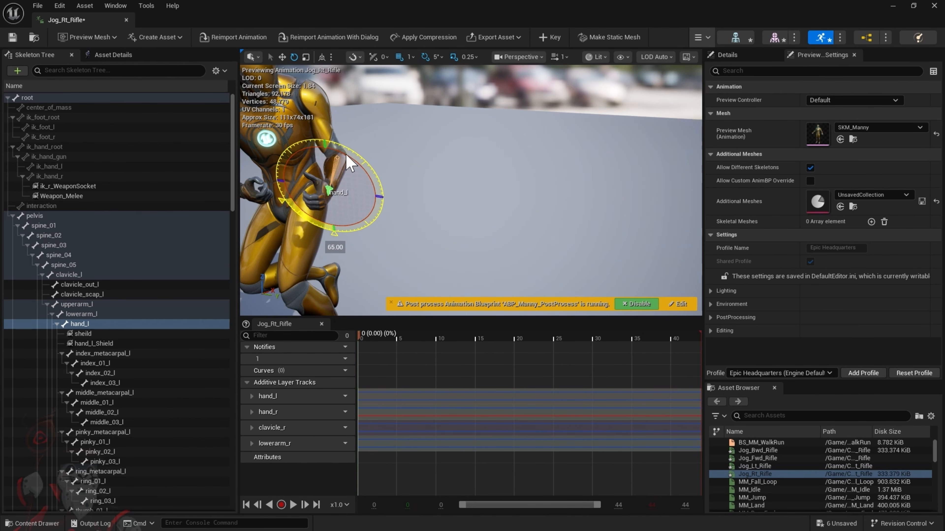
right_click_drag(368, 256, 337, 231)
scroll(387, 257, "down", 3)
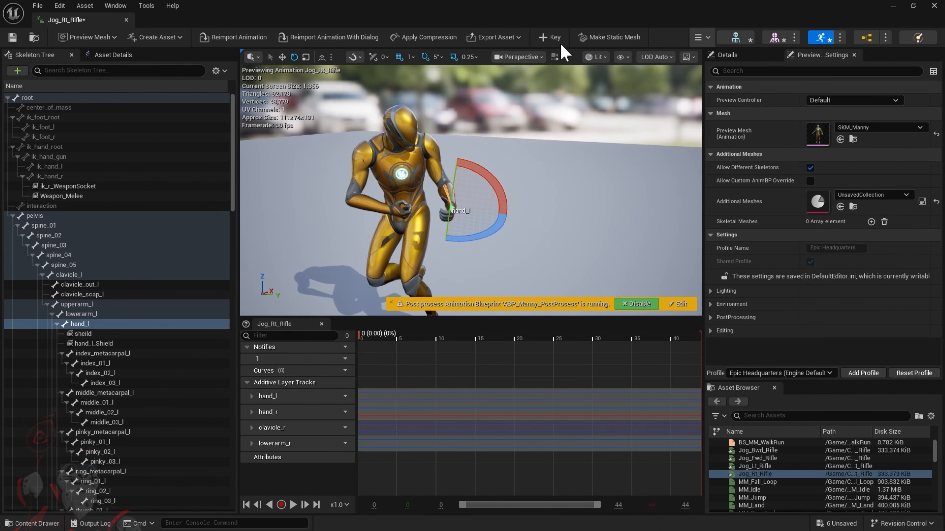
Reopen the Jog_Lt_Rifle animation and rotate its hand_l bone about -65 degrees
left_click(23, 524)
double_click(316, 452)
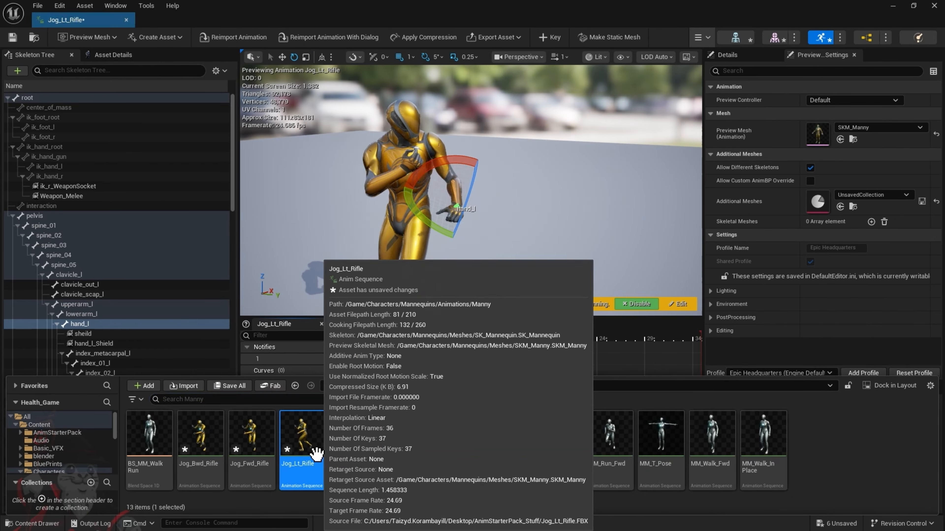
left_click_drag(449, 167, 405, 204)
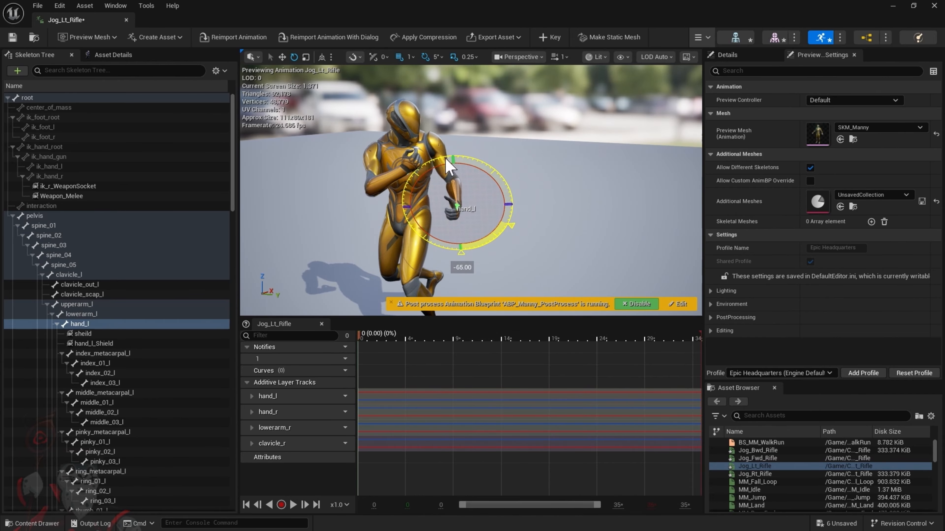
left_click_drag(449, 167, 449, 168)
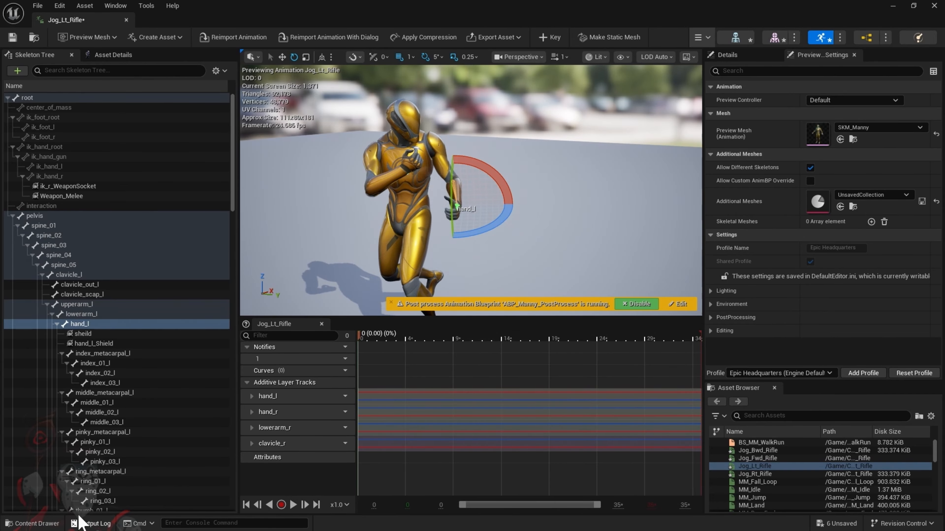
Reopen the Jog_Fwd_Rifle animation and view its left hand pose from the character's front
left_click(50, 526)
double_click(248, 437)
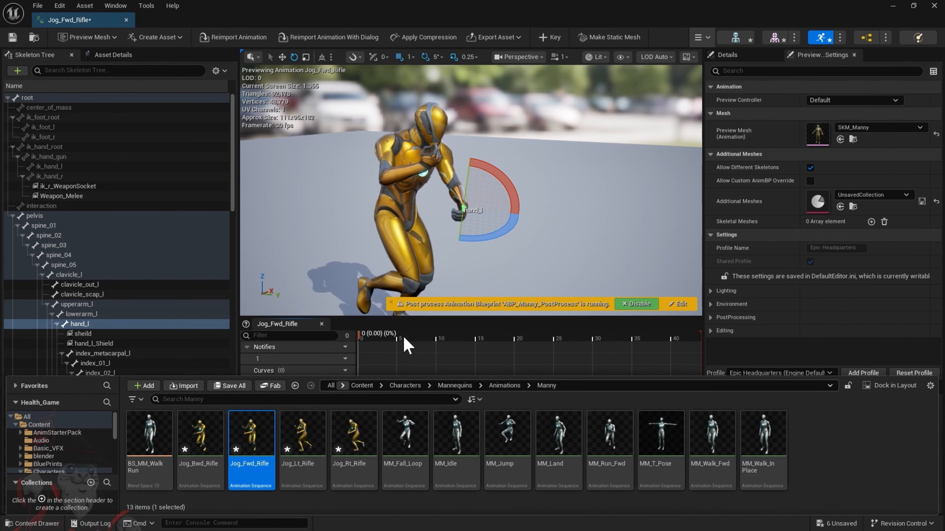
right_click_drag(467, 280, 394, 281)
key("d")
Open the Jog_Bwd_Rifle animation from the Manny folder, rotate its hand_l bone to correct the left hand pose, and key it
left_click(37, 523)
left_click(202, 441)
double_click(202, 441)
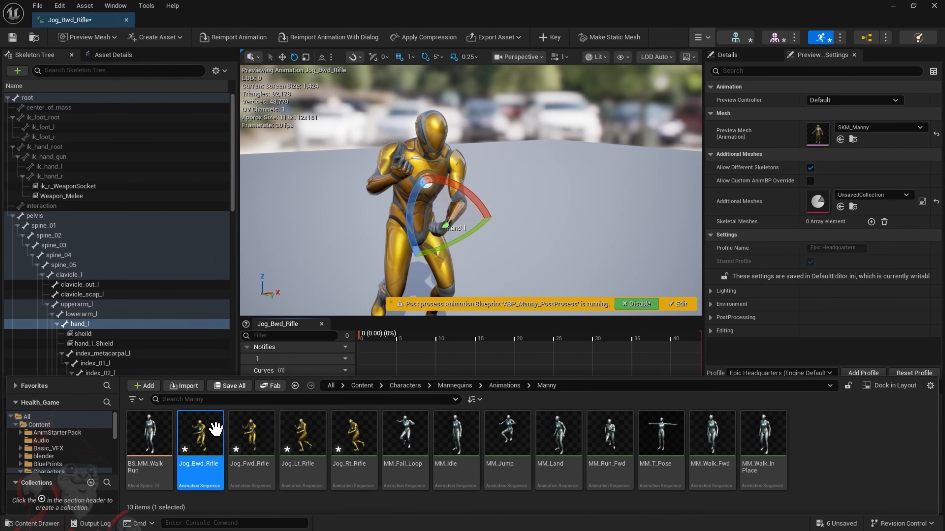
left_click_drag(468, 193, 509, 193)
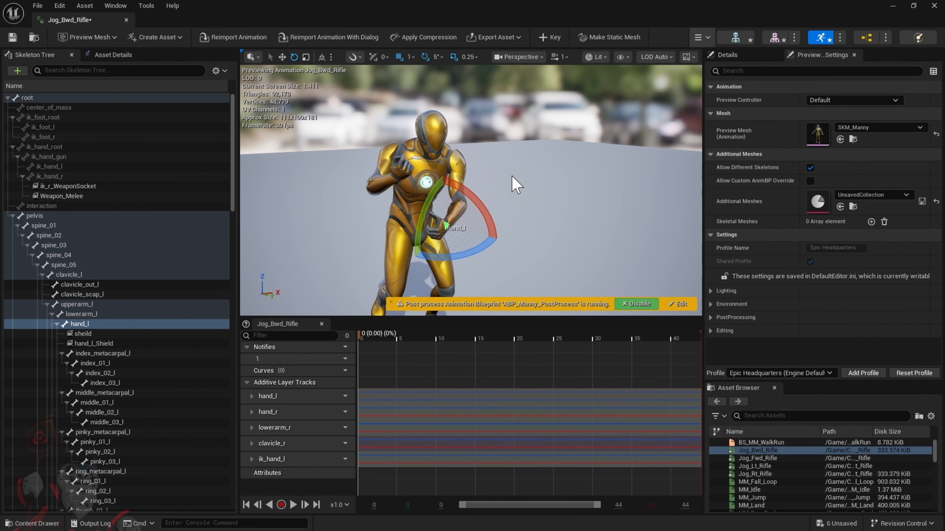
left_click(550, 42)
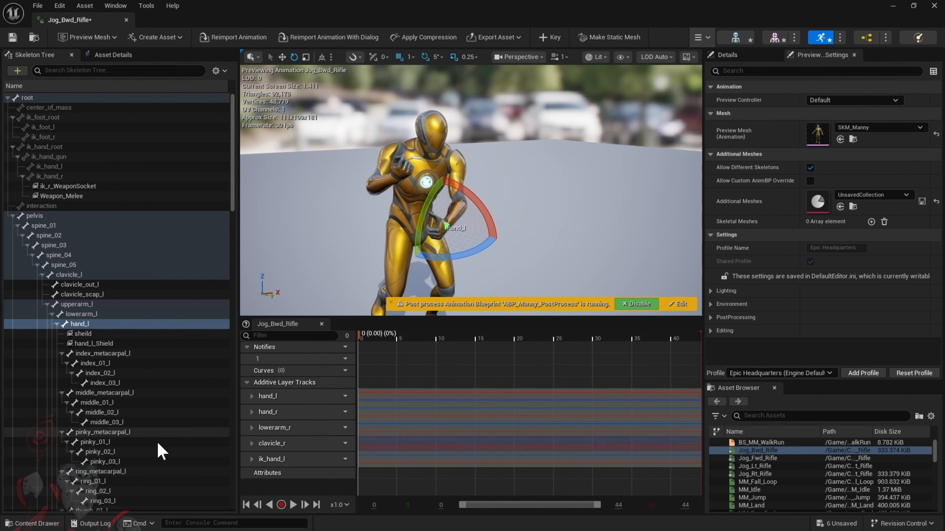
Open the Jog_Fwd_Rifle, Jog_Lt_Rifle and Jog_Rt_Rifle animations in turn and examine the left hand pose in each
left_click(53, 527)
left_click(249, 448)
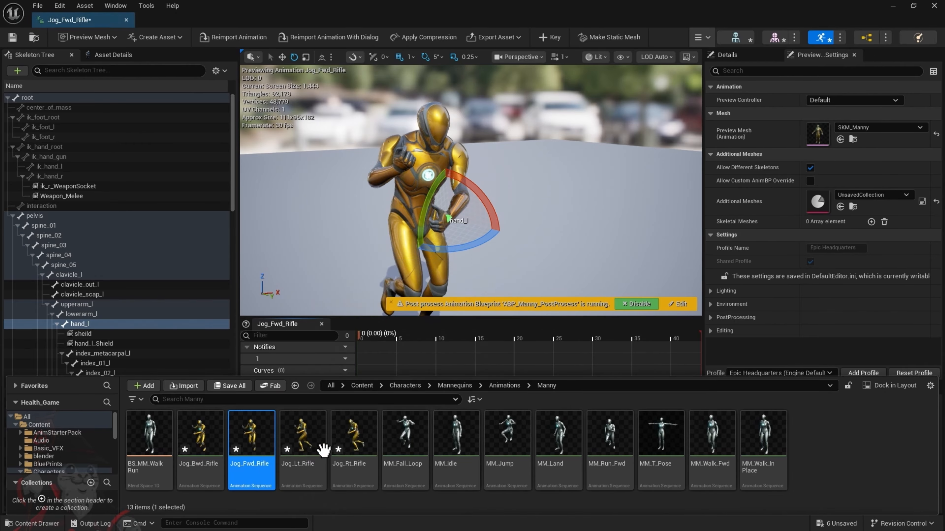
double_click(306, 449)
double_click(355, 447)
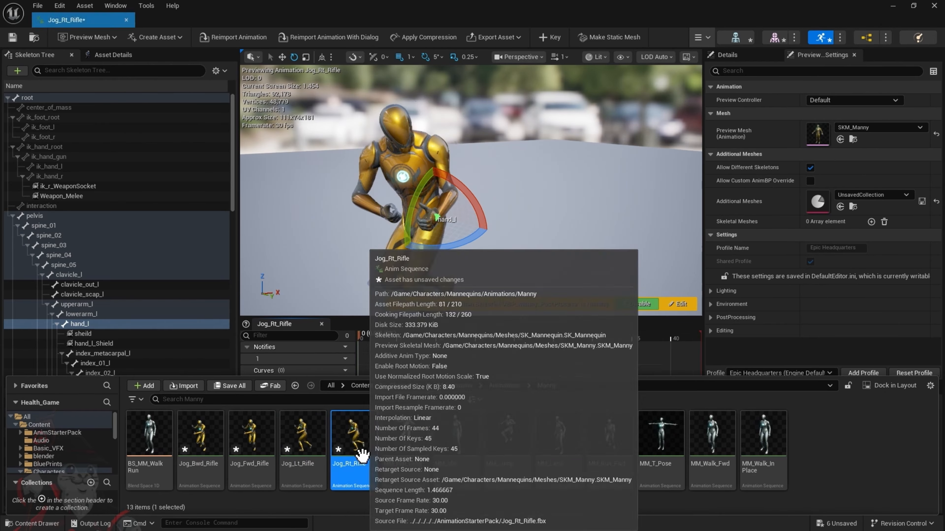
mouse_move(499, 209)
right_mouse_down()
mouse_move(513, 182)
mouse_move(499, 203)
mouse_move(490, 198)
right_mouse_up()
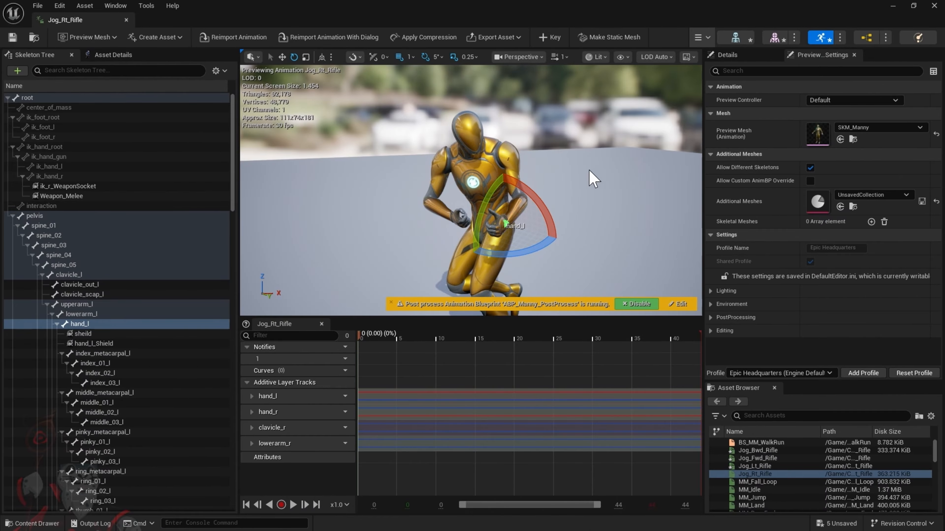
scroll(505, 207, "down", 1)
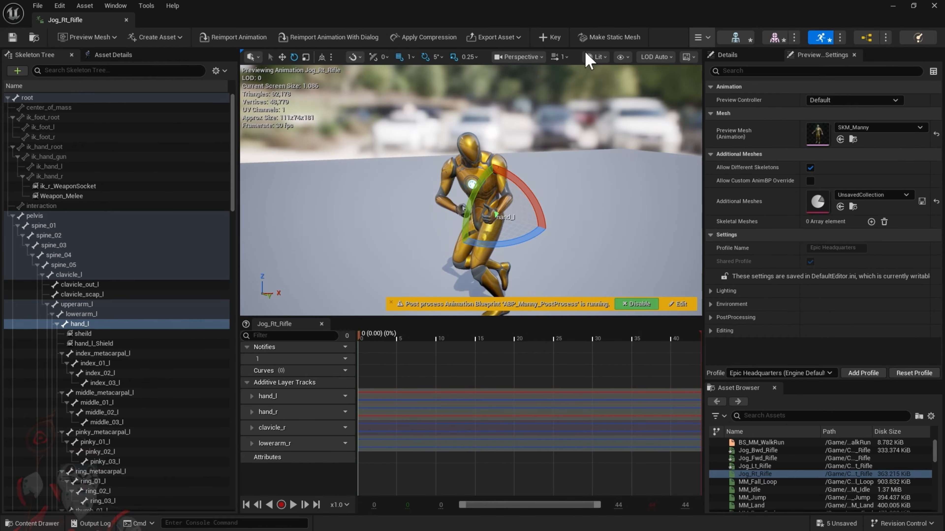
scroll(495, 203, "down", 2)
scroll(504, 209, "up", 4)
scroll(504, 209, "down", 4)
right_click_drag(505, 209, 531, 220)
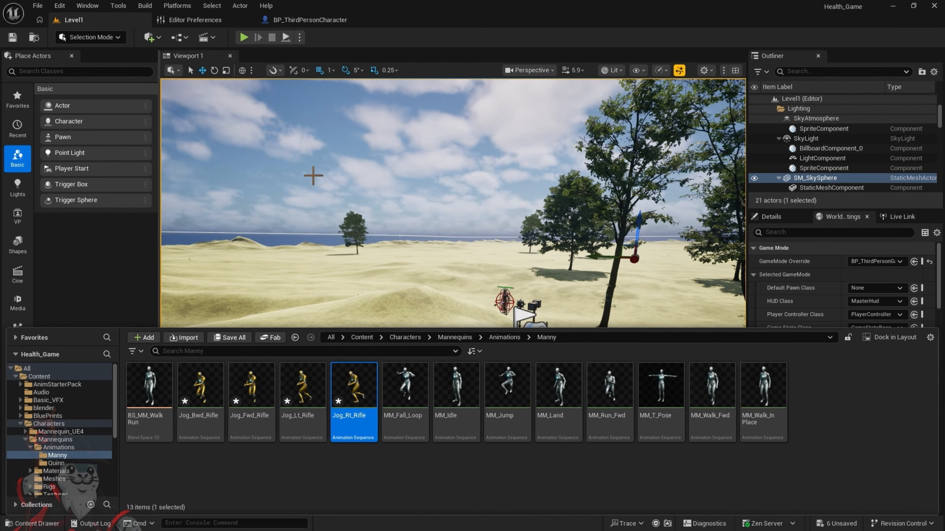
Browse to the ThirdPerson Blueprints folder in the level editor and bring up the BP_ThirdPersonCharacter blueprint
left_click(361, 338)
scroll(158, 449, "down", 1)
left_click(155, 442)
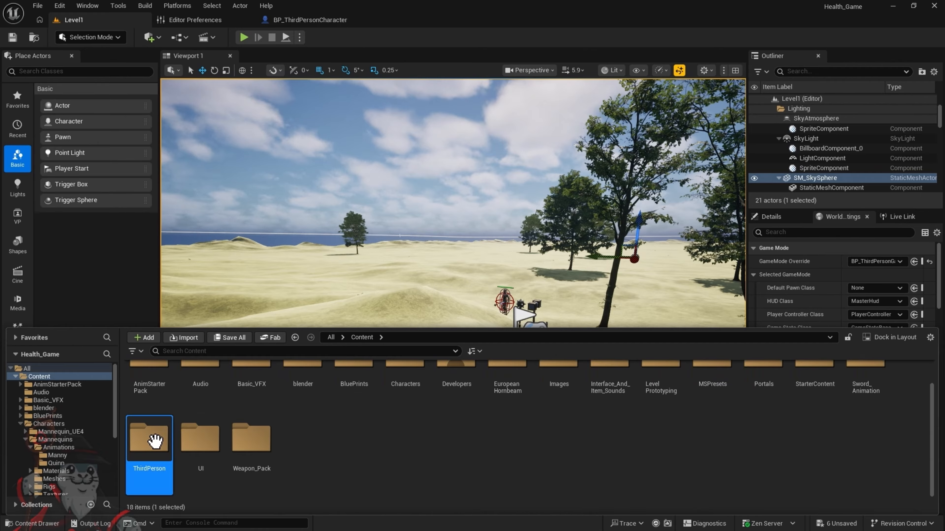
double_click(155, 442)
double_click(158, 381)
left_click(498, 401)
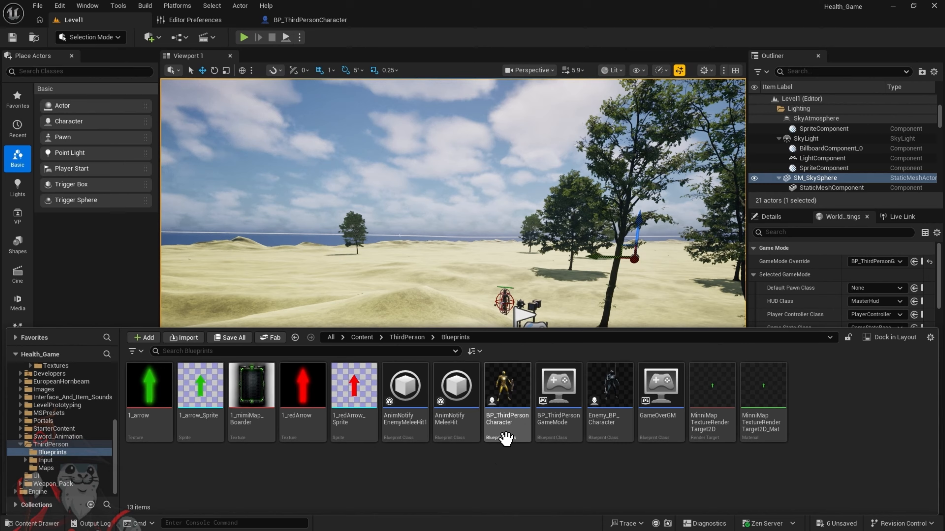
left_click(289, 23)
Look through the event graph of BP_ThirdPersonCharacter for an empty area with room for new nodes
scroll(281, 207, "up", 2)
right_click_drag(281, 207, 332, 291)
right_click_drag(375, 222, 395, 361)
scroll(398, 329, "down", 3)
scroll(401, 327, "up", 2)
scroll(400, 328, "up", 2)
right_click_drag(401, 328, 370, 159)
right_click_drag(362, 286, 402, 112)
right_click_drag(418, 170, 366, 120)
right_click_drag(371, 188, 330, 129)
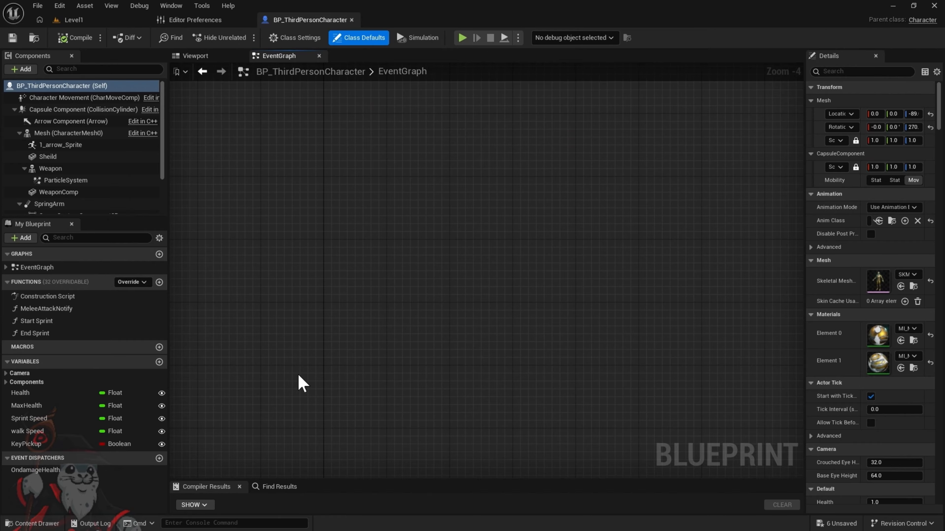
Add a Z keyboard event node in the empty area of the event graph
right_click(281, 405)
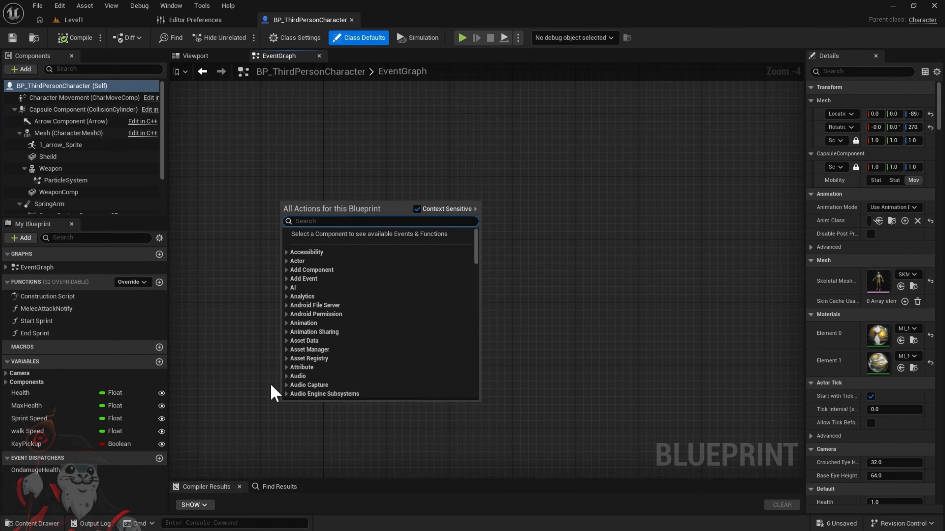
type("key")
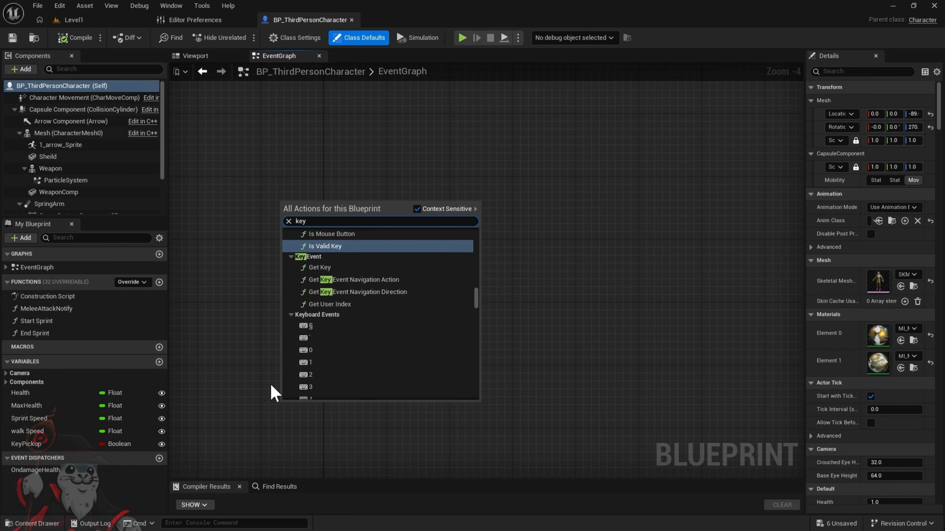
type(" z")
left_click(306, 281)
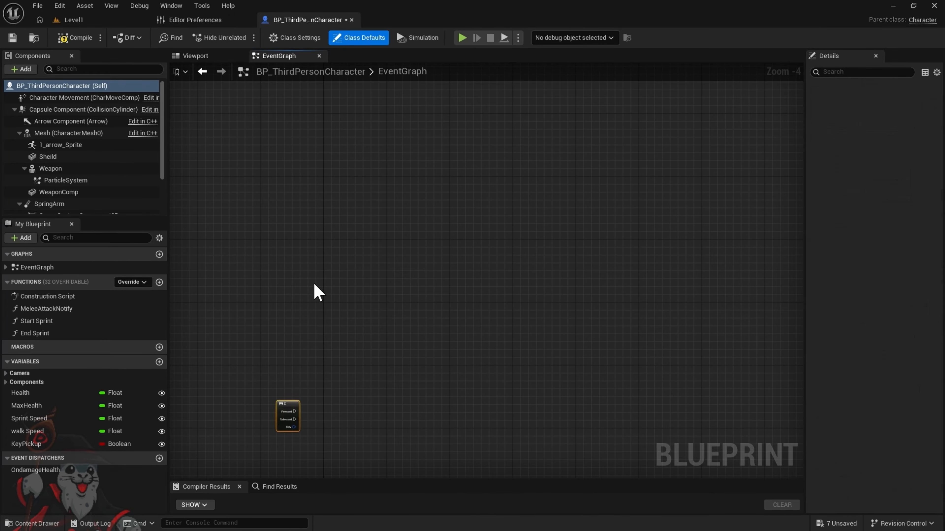
scroll(280, 407, "up", 2)
scroll(302, 405, "up", 2)
right_click_drag(302, 405, 472, 143)
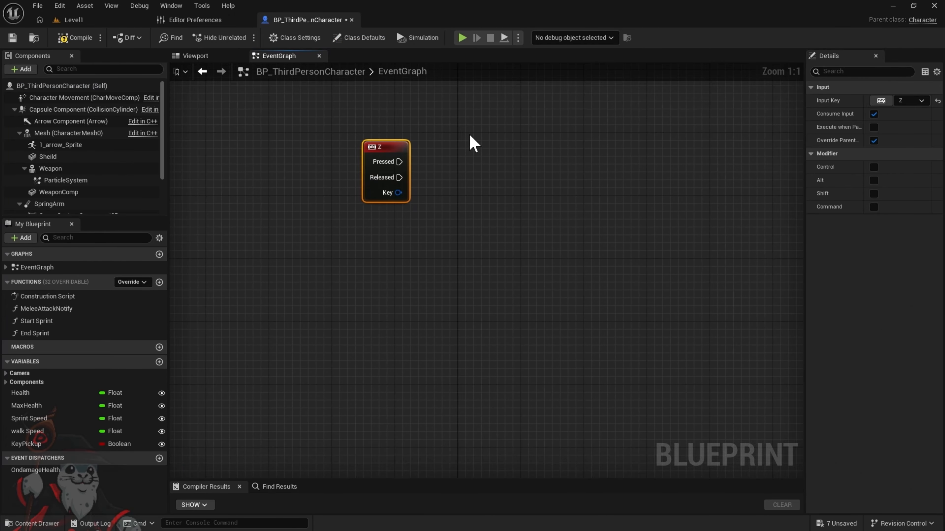
right_click_drag(433, 185, 417, 273)
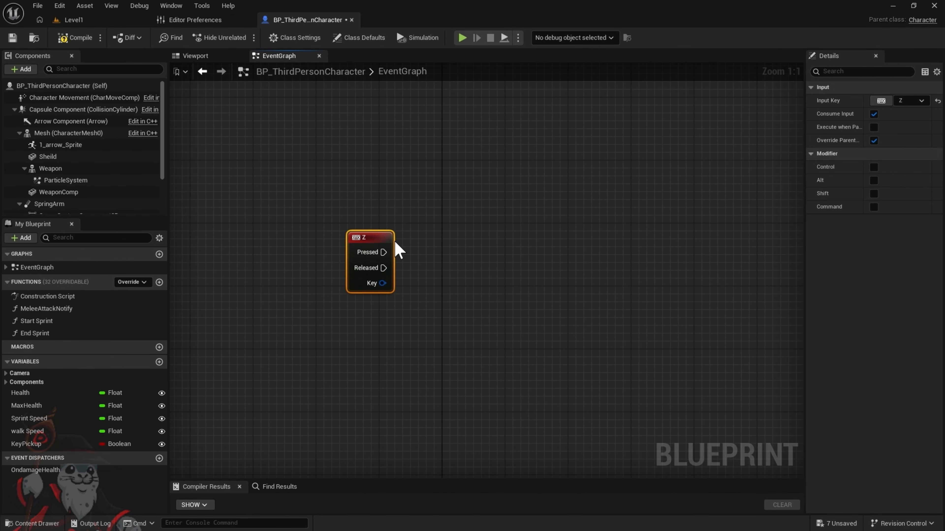
Add a Flip Flop node connected to the Z event's Pressed output and align it beside the event
left_click_drag(383, 252, 413, 257)
type("flip")
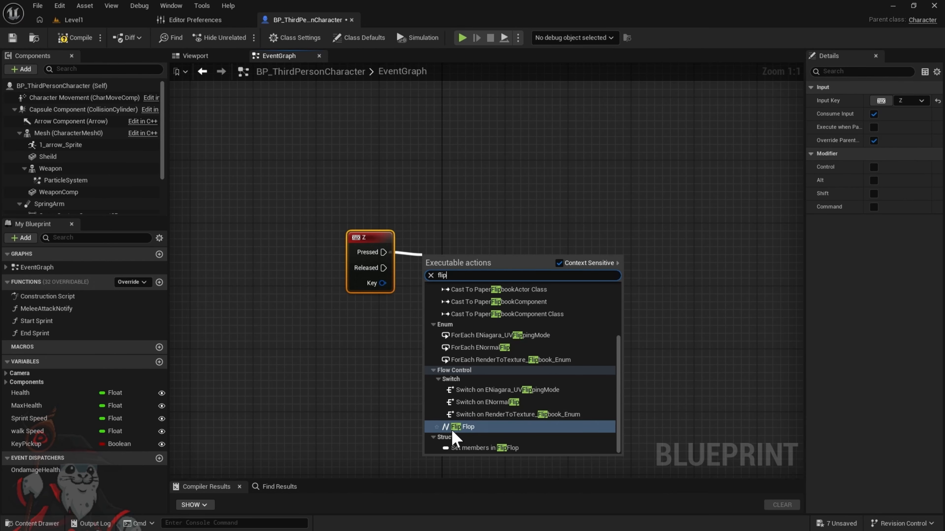
left_click(468, 428)
left_click_drag(442, 262, 449, 243)
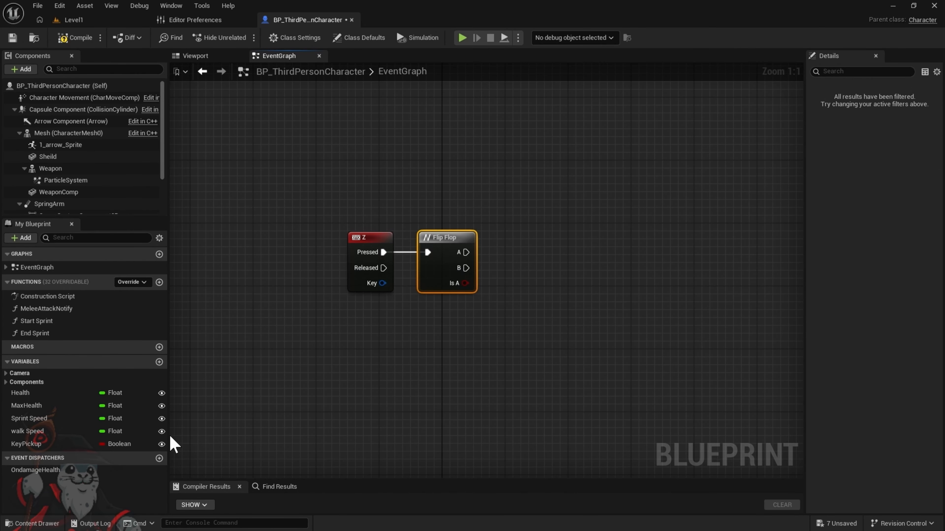
Create a Boolean variable named isTarget? and make it instance editable
left_click(160, 361)
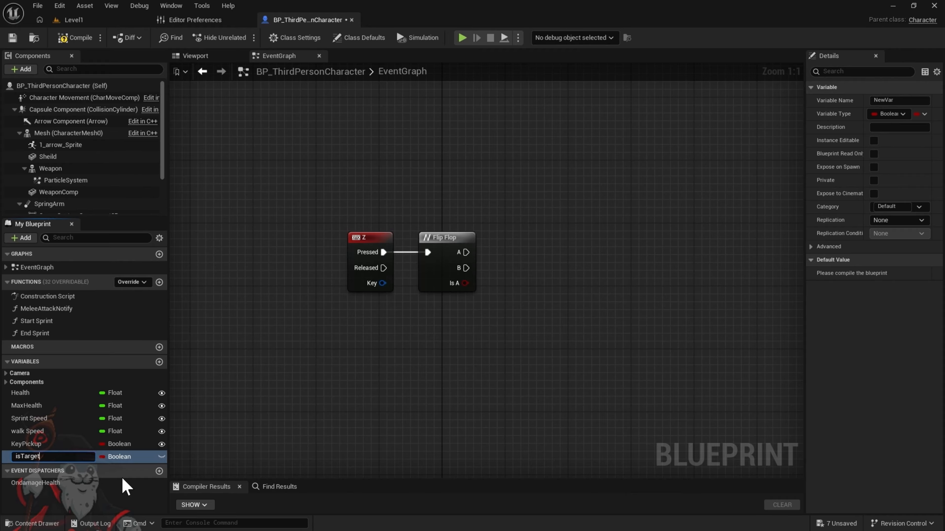
key("Return")
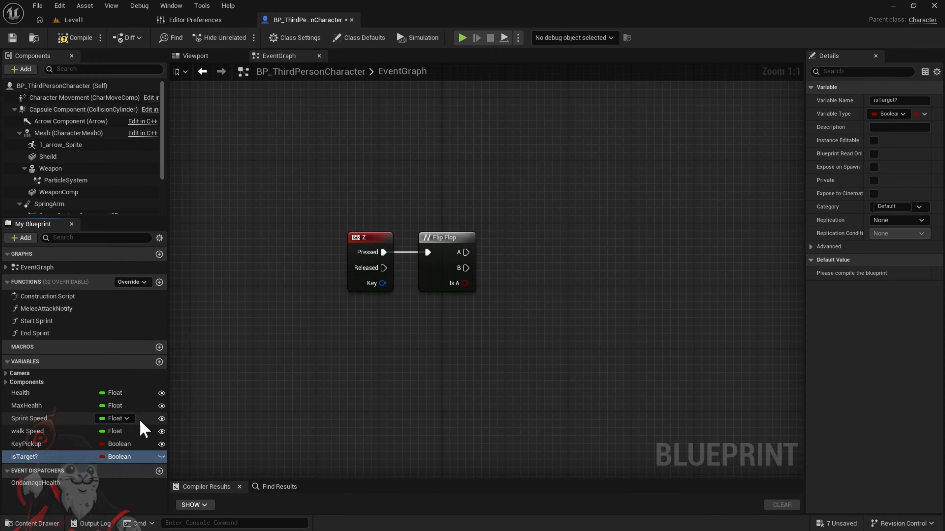
left_click(162, 457)
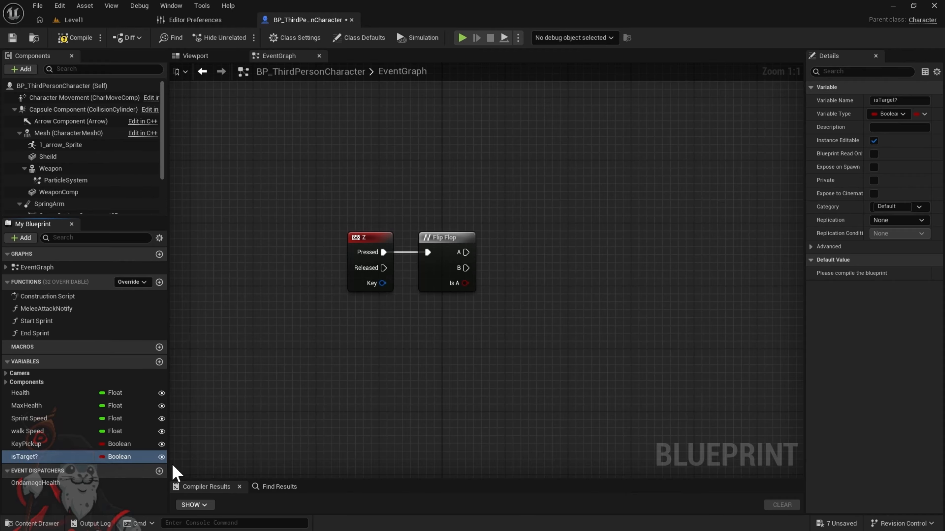
Add a Set isTarget? node to the event graph and place it beside the Flip Flop node
left_click_drag(77, 459, 465, 343)
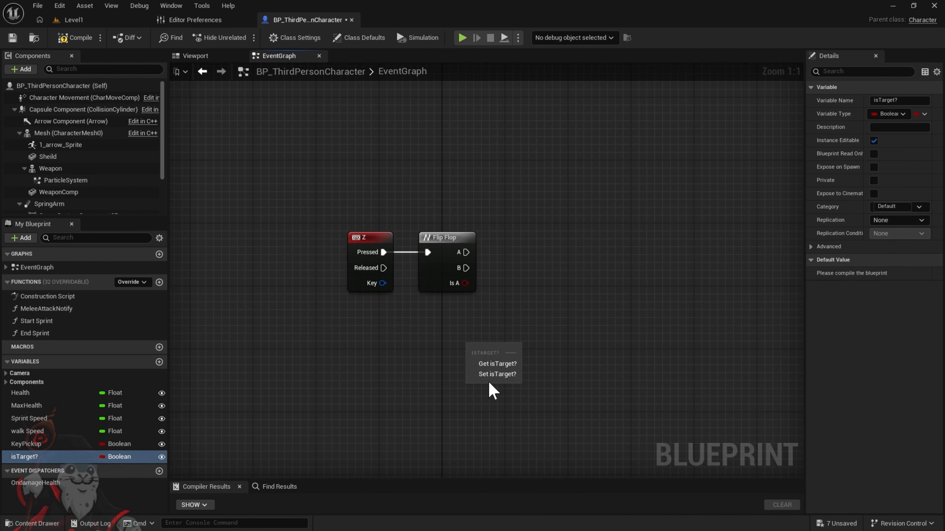
left_click(497, 374)
left_click_drag(510, 359, 553, 261)
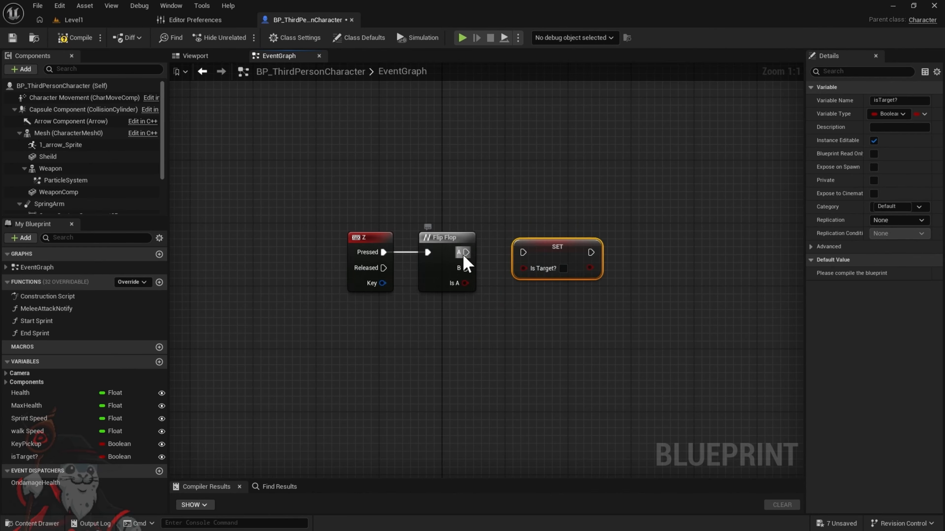
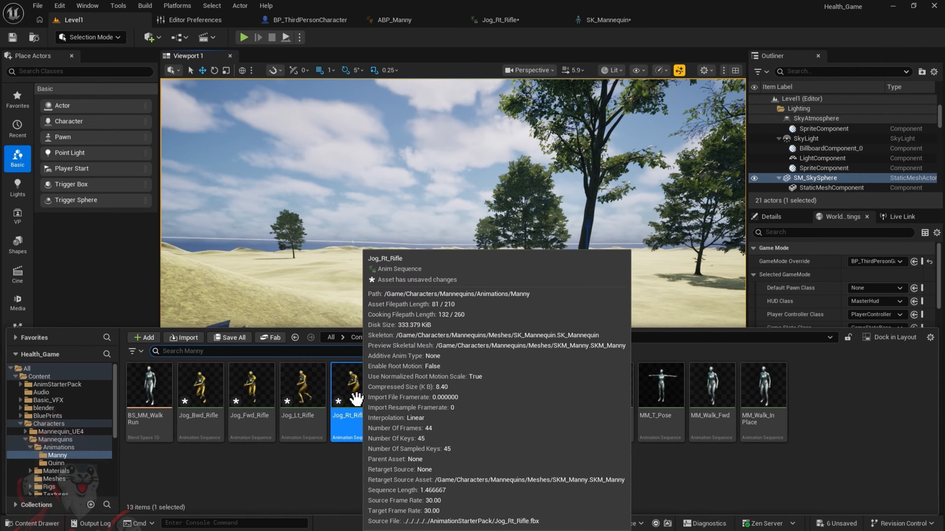
In the Jog_Rt_Rifle animation, rotate the hand_r bone about -35 degrees and key the adjustment
left_click(512, 24)
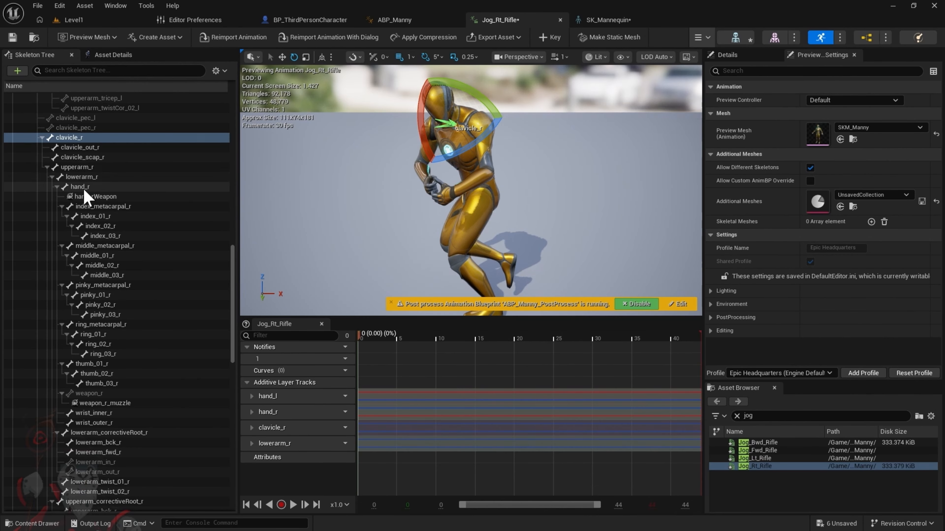
left_click(111, 186)
left_click_drag(461, 148, 463, 153)
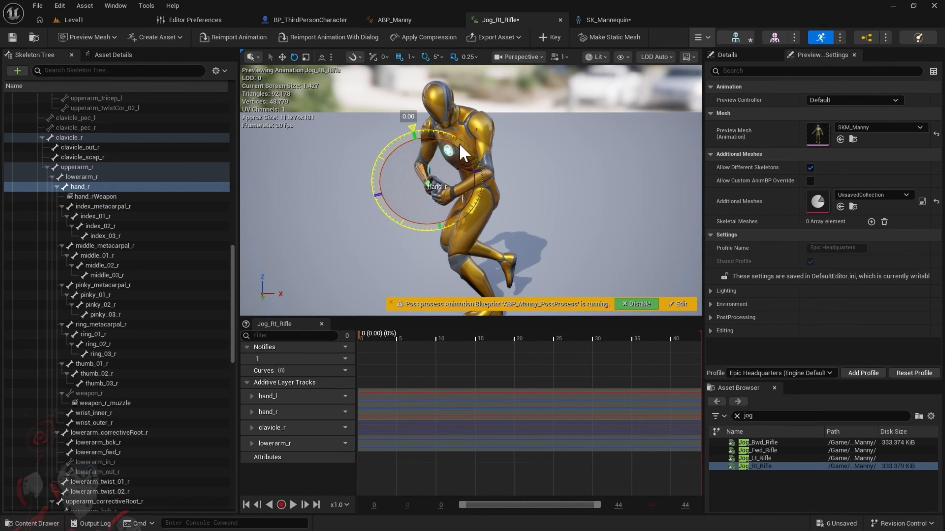
left_click_drag(406, 138, 397, 142)
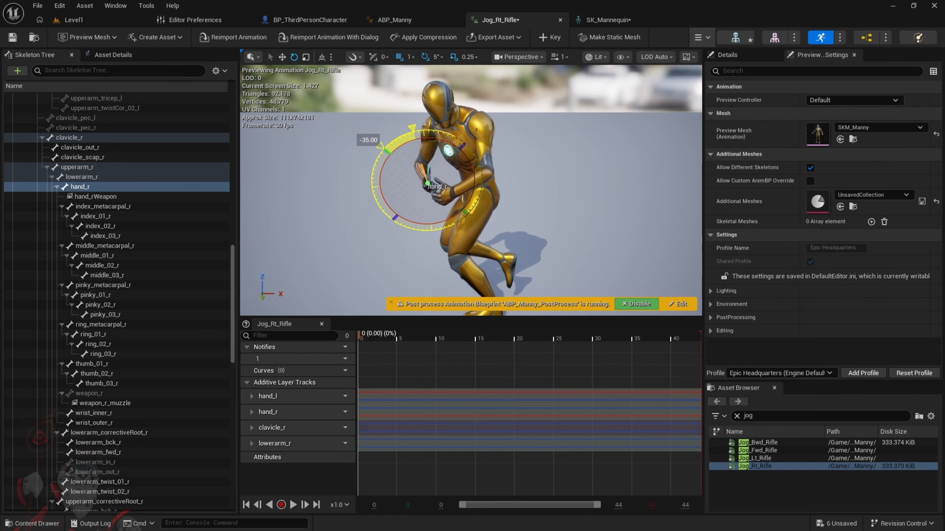
left_click_drag(381, 146, 454, 143)
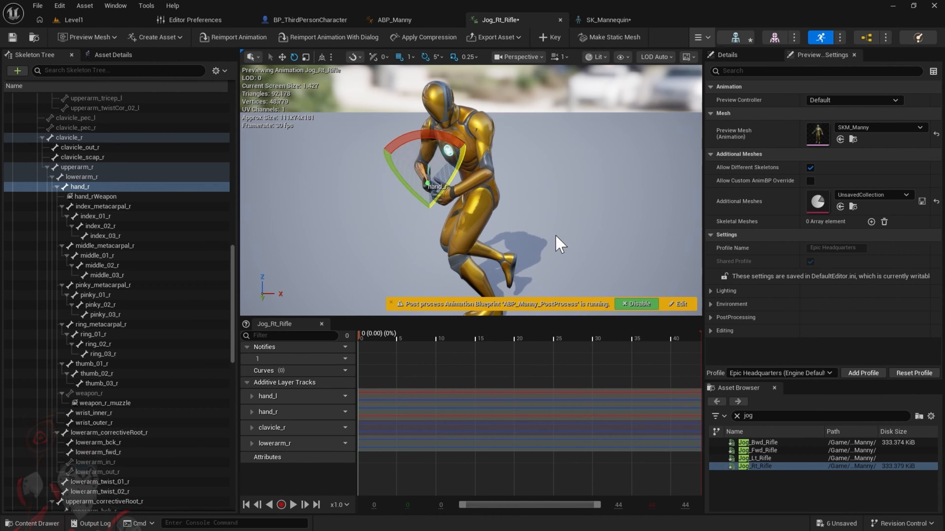
left_click(557, 35)
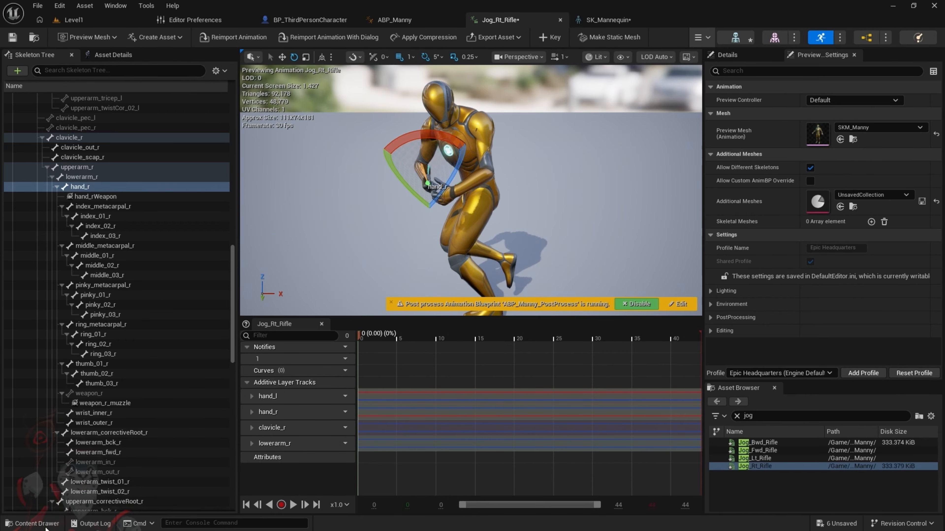
Open the Jog_Lt_Rifle animation, rotate its hand_r bone inward, and key the adjustment
left_click(32, 523)
left_click(303, 480)
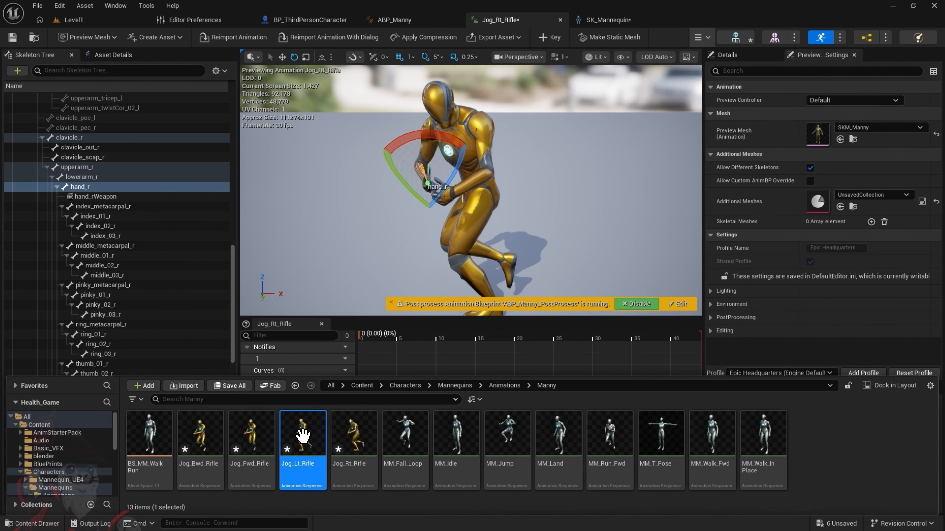
double_click(304, 445)
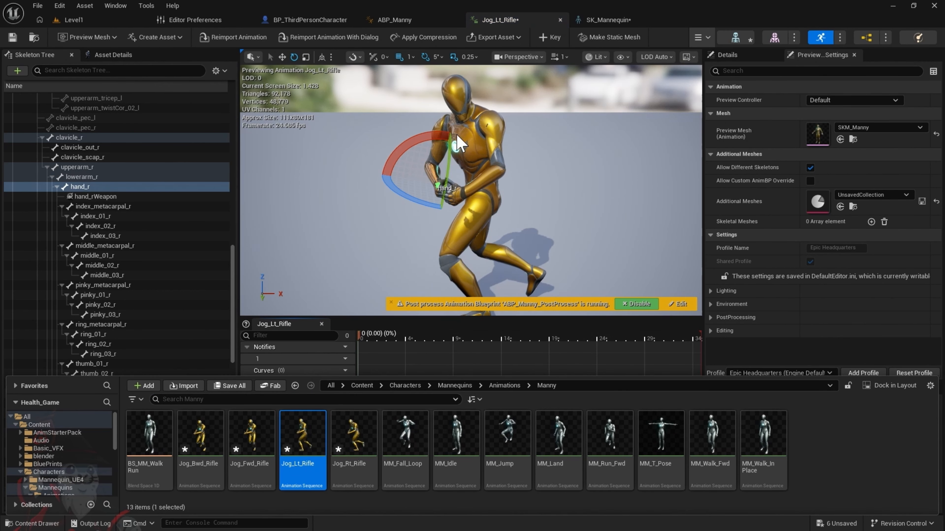
left_click_drag(422, 138, 393, 144)
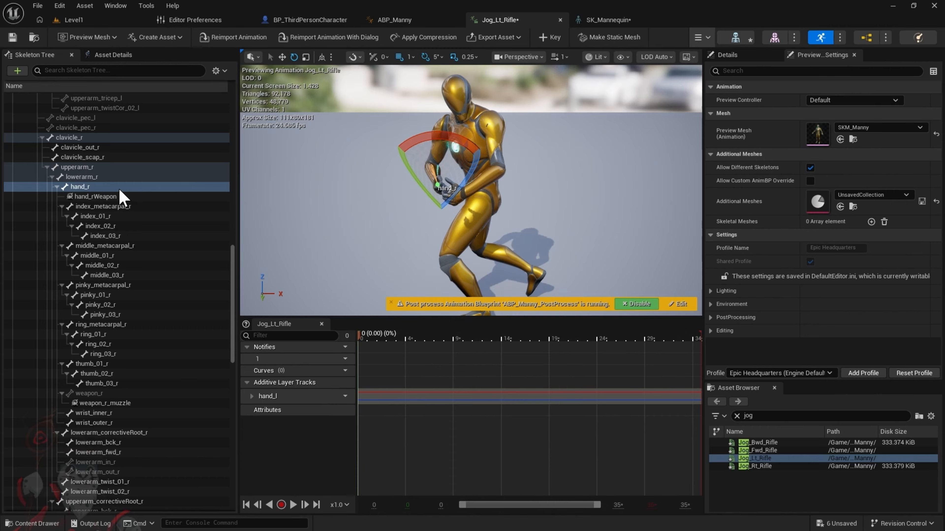
left_click(552, 37)
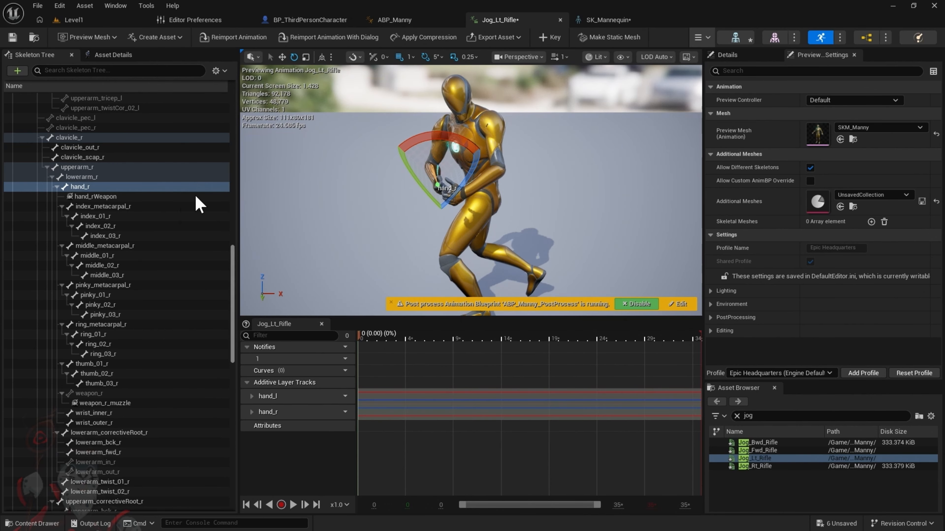
Rotate the lowerarm_r bone slightly away from the left hand in Jog_Lt_Rifle and key it
left_click(92, 178)
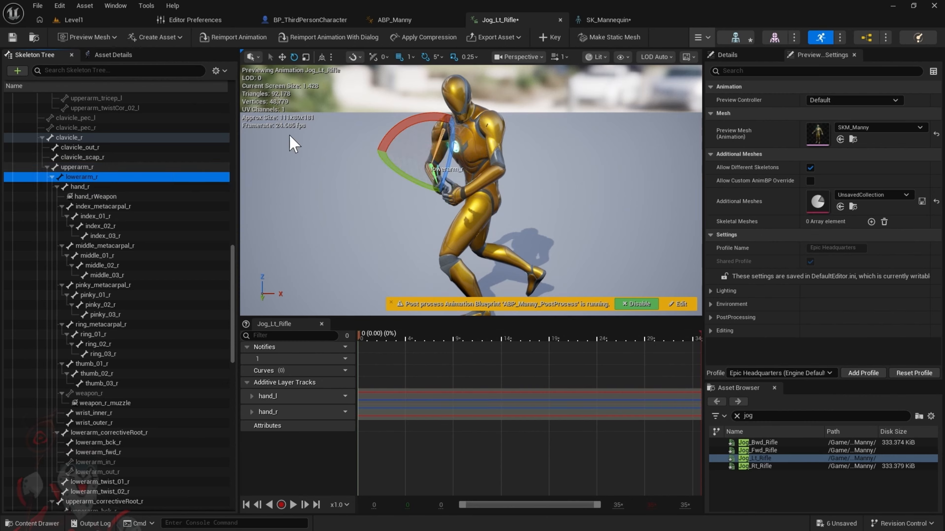
left_click_drag(422, 120, 492, 154)
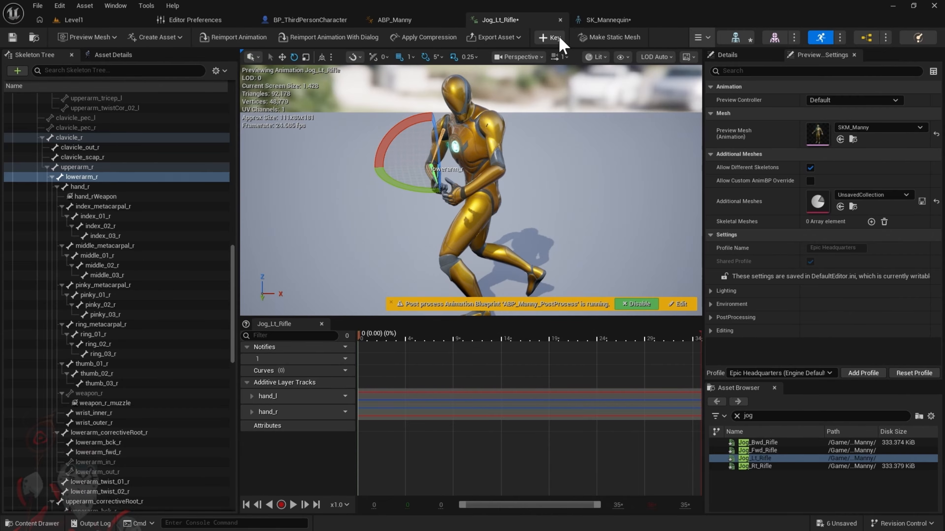
left_click(546, 38)
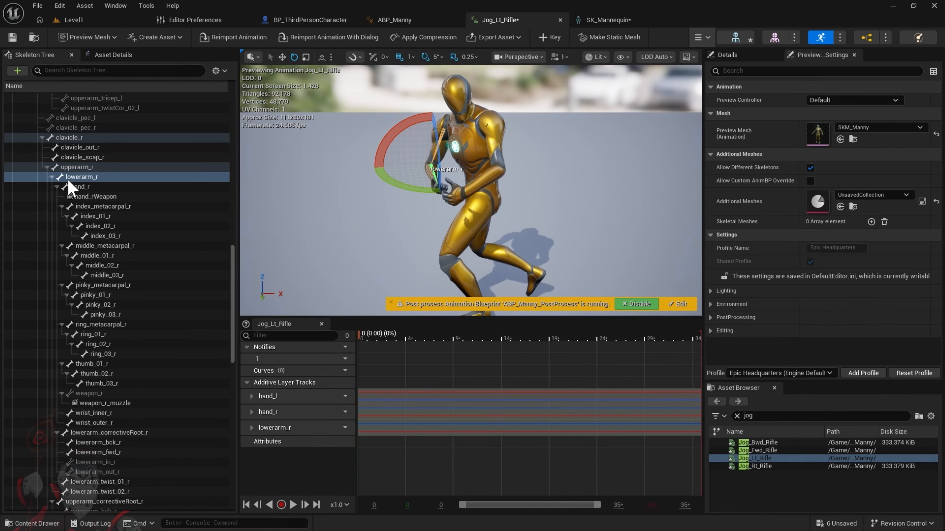
Rotate the clavicle_r bone in Jog_Lt_Rifle to raise the right arm away from the body, and key it
left_click(82, 138)
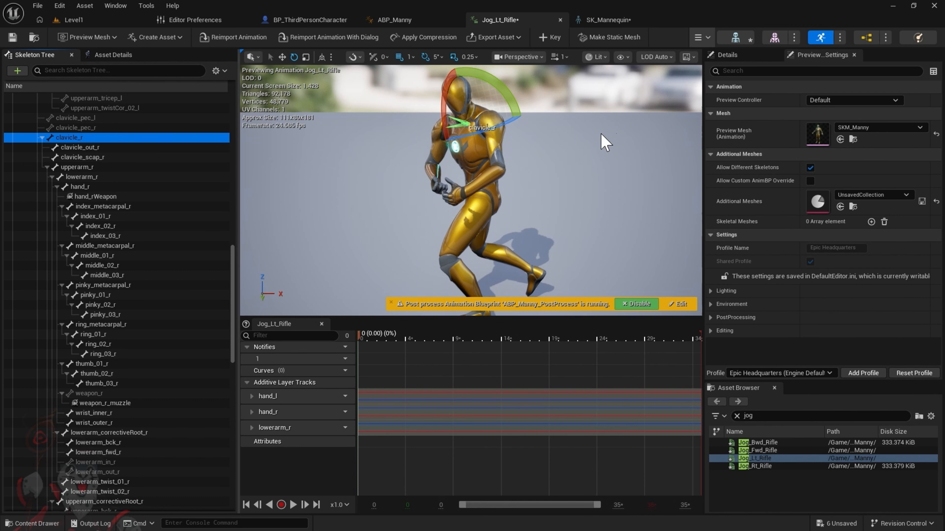
mouse_move(452, 98)
left_mouse_down()
mouse_move(441, 128)
mouse_move(452, 97)
left_mouse_up()
left_click(550, 37)
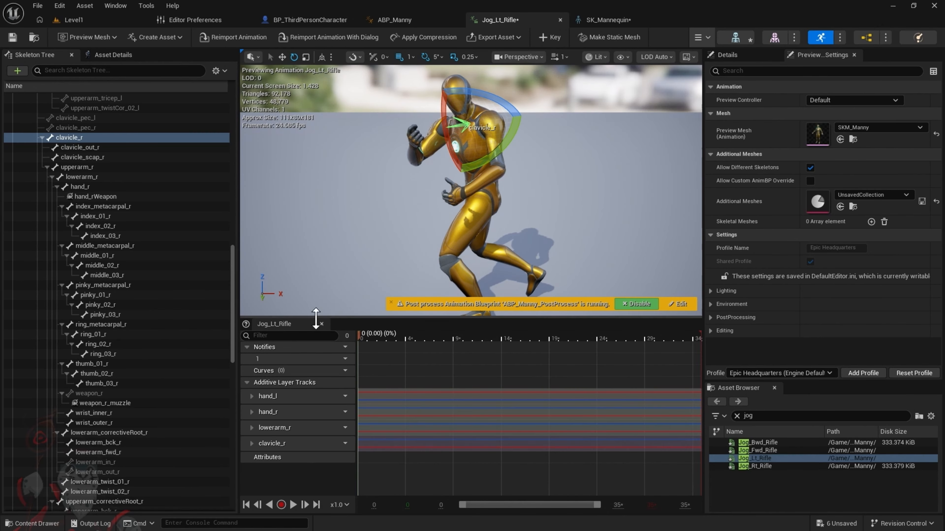
Open the Jog_Fwd_Rifle animation, rotate clavicle_r to raise the right arm away from the body, and key it
left_click(33, 524)
left_click(246, 450)
double_click(256, 450)
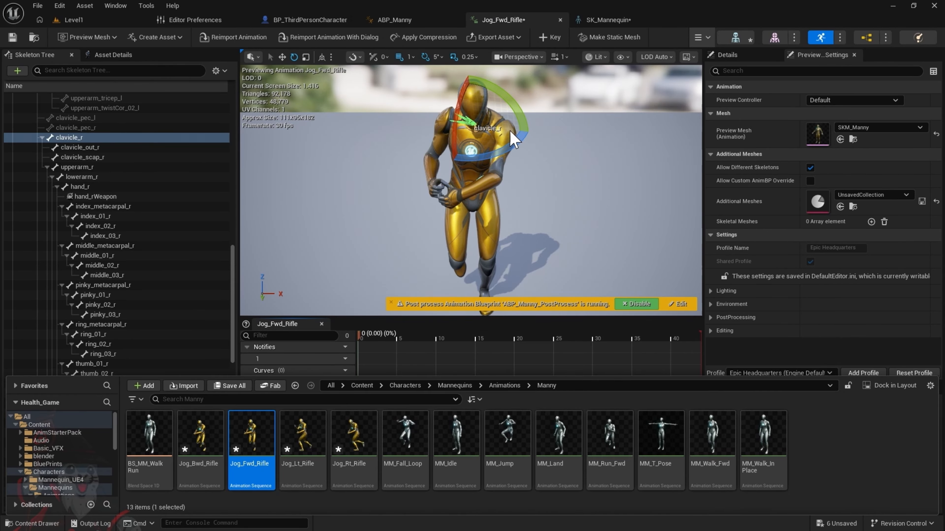
left_click_drag(455, 147, 451, 192)
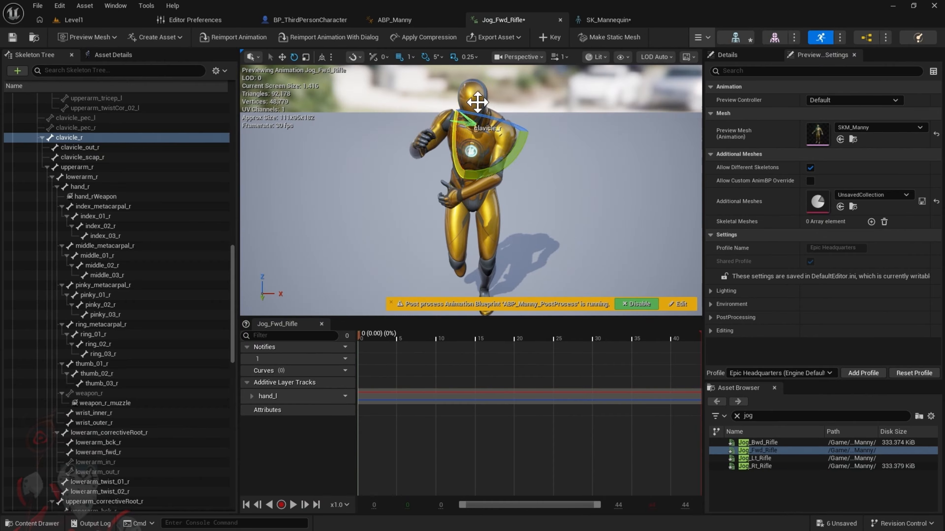
left_click(544, 37)
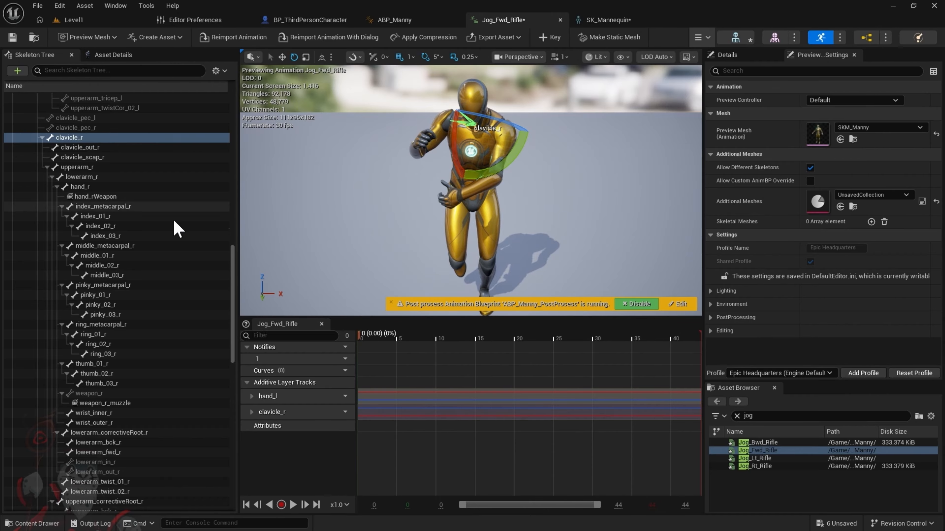
Rotate the lowerarm_r bone about -20 degrees in Jog_Fwd_Rifle and key the adjustment
left_click(87, 177)
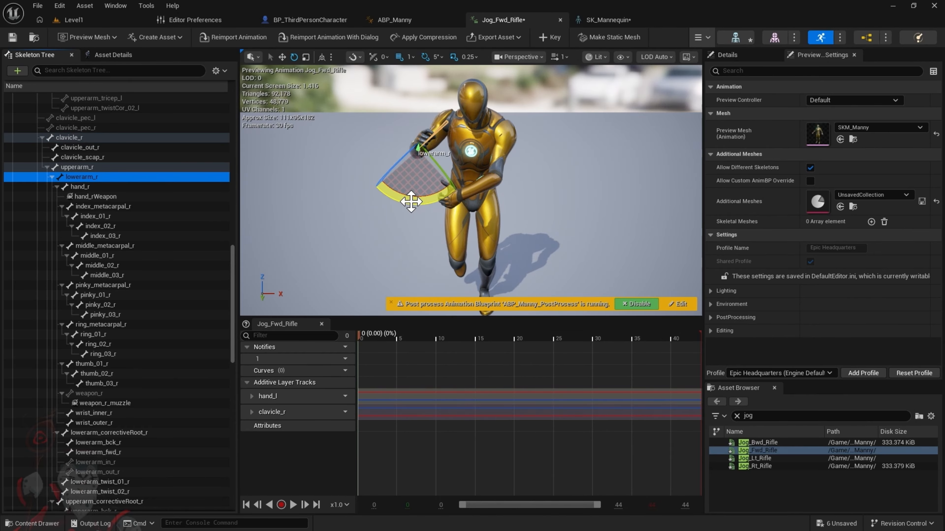
left_click_drag(414, 205, 446, 175)
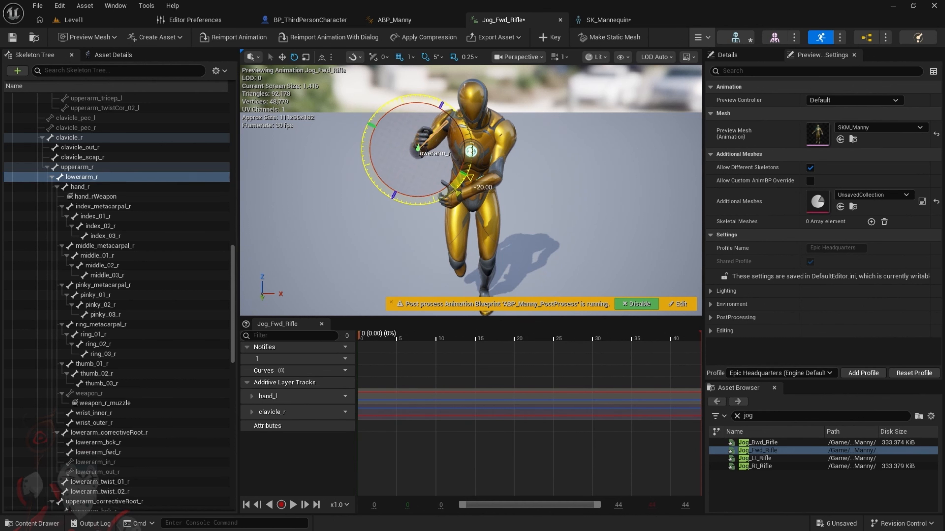
left_click_drag(447, 175, 414, 204)
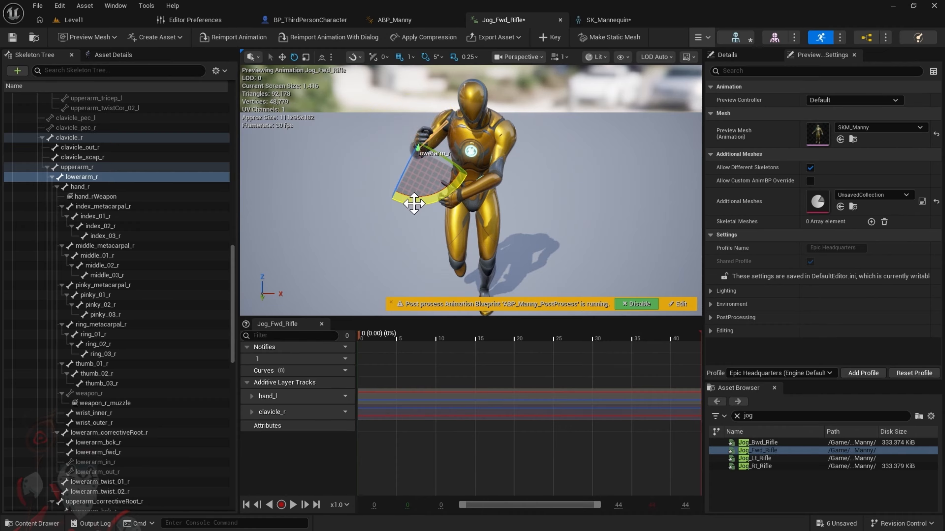
left_click(558, 37)
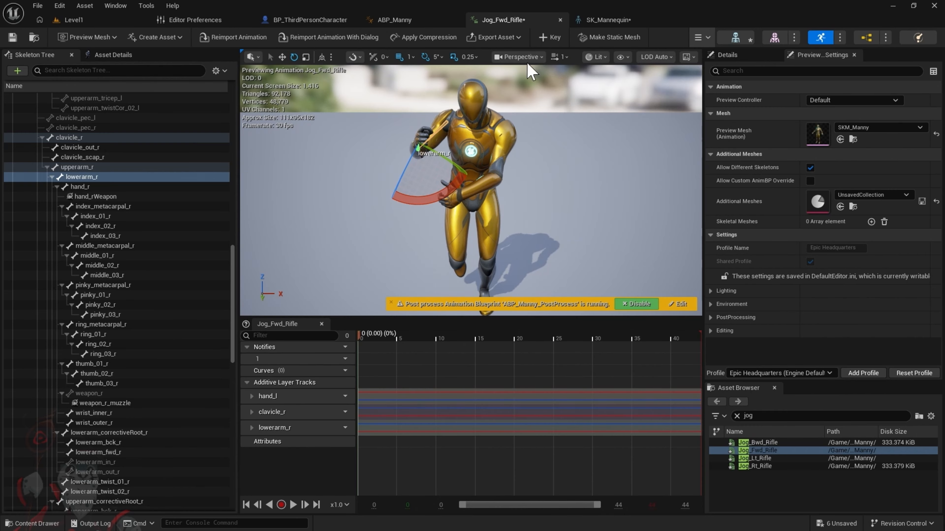
Rotate the hand_r bone in Jog_Fwd_Rifle to correct the right wrist and key the adjustment
left_click(80, 187)
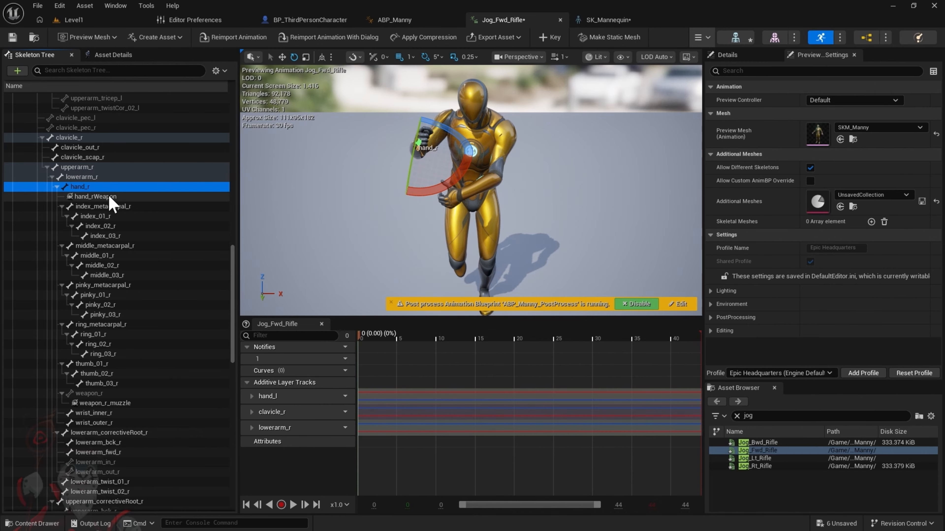
mouse_move(439, 182)
left_mouse_down()
mouse_move(463, 190)
mouse_move(447, 185)
left_mouse_up()
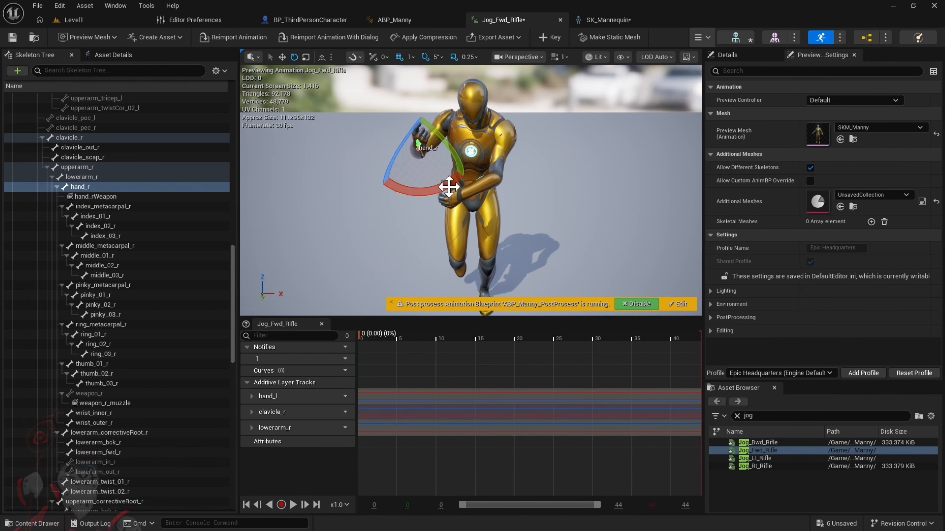
left_click(550, 37)
Open the Jog_Bwd_Rifle animation and rotate its hand_r and lowerarm_r bones to separate the right hand from the left
left_click(33, 523)
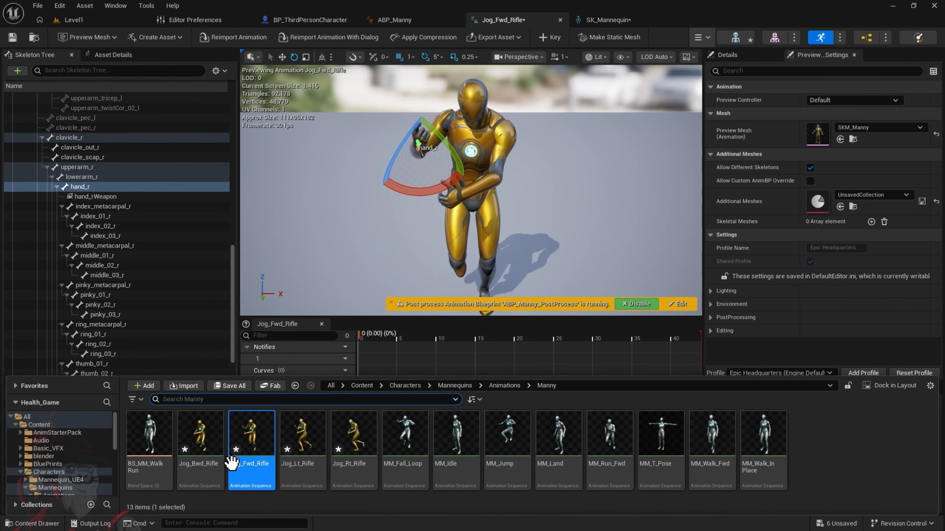
double_click(203, 465)
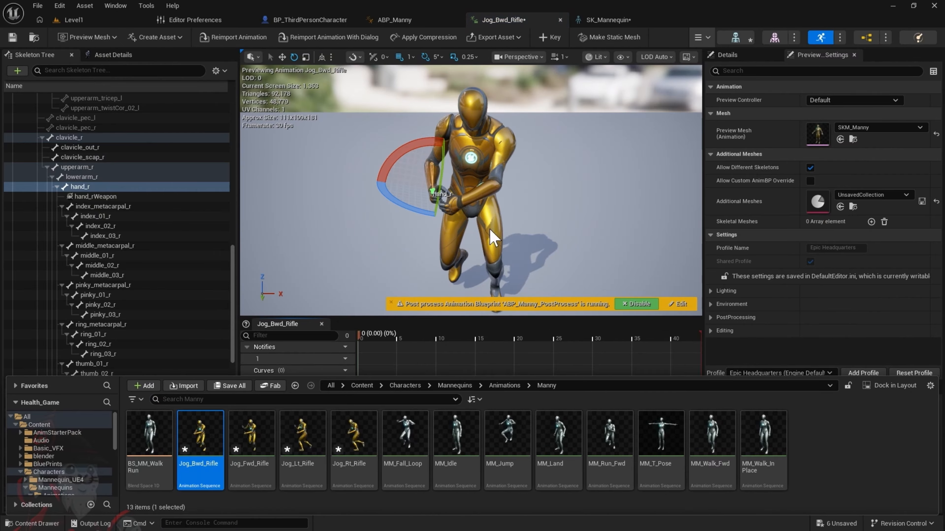
left_click_drag(417, 143, 513, 131)
left_click(80, 176)
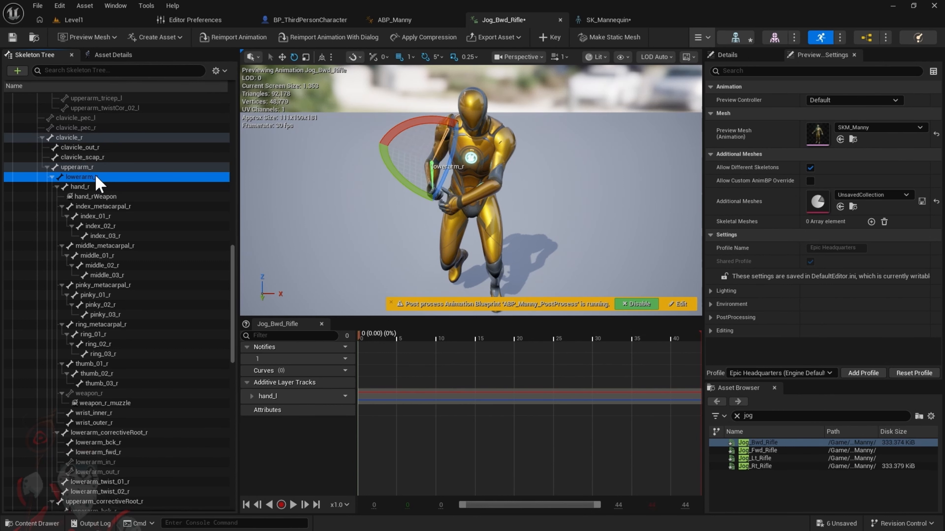
left_click_drag(435, 129, 440, 133)
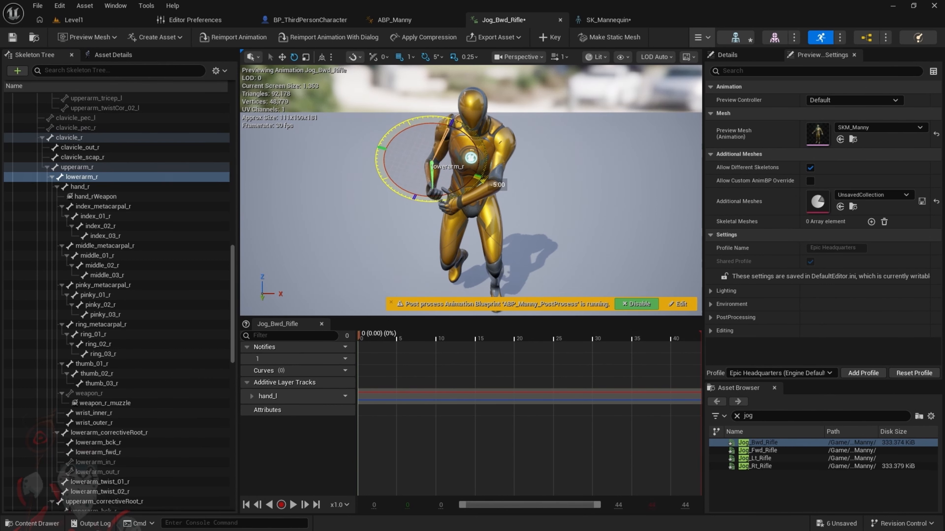
left_click_drag(483, 184, 426, 120)
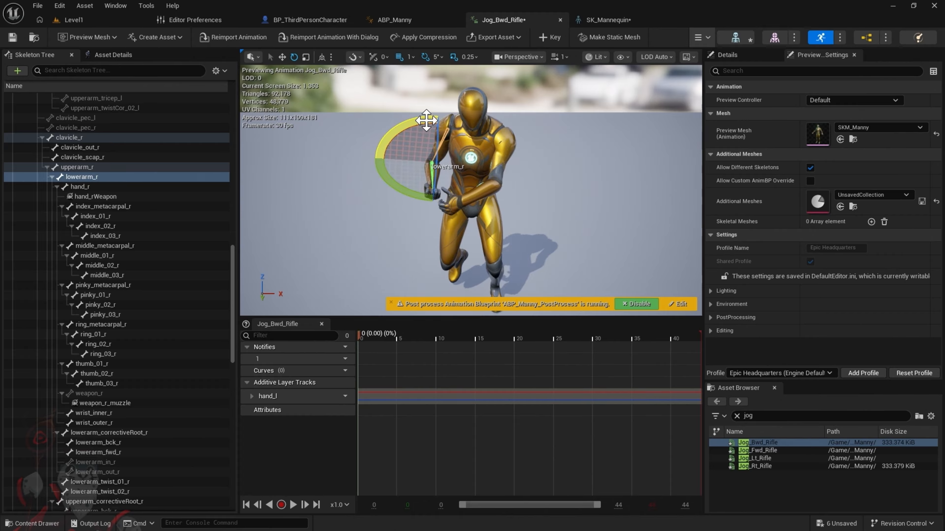
Rotate clavicle_r in Jog_Bwd_Rifle to raise the right arm, and key all of the adjusted right-arm bones
left_click(84, 137)
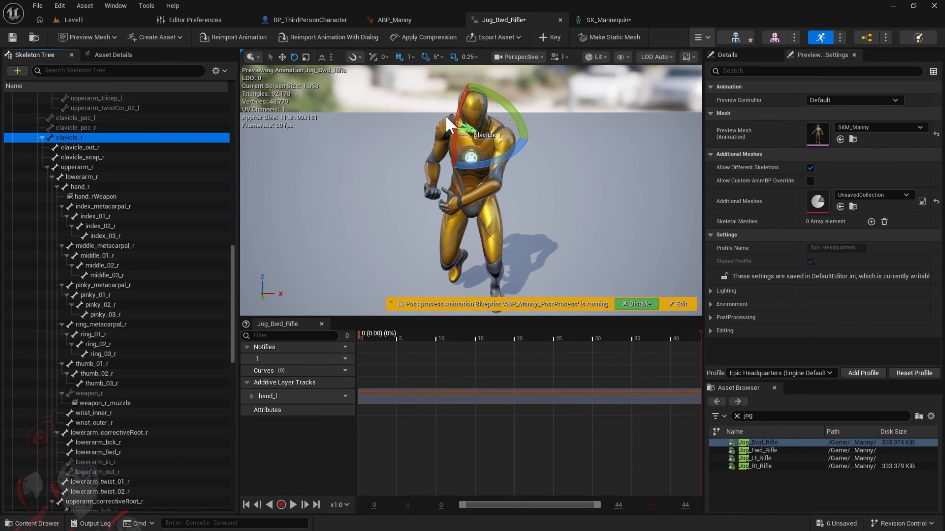
left_click_drag(444, 120, 449, 167)
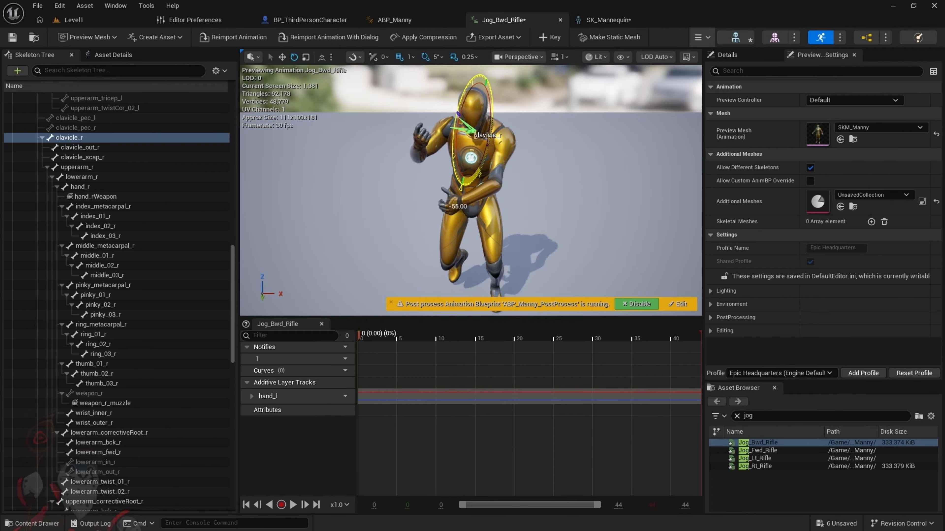
left_click_drag(439, 204, 438, 206)
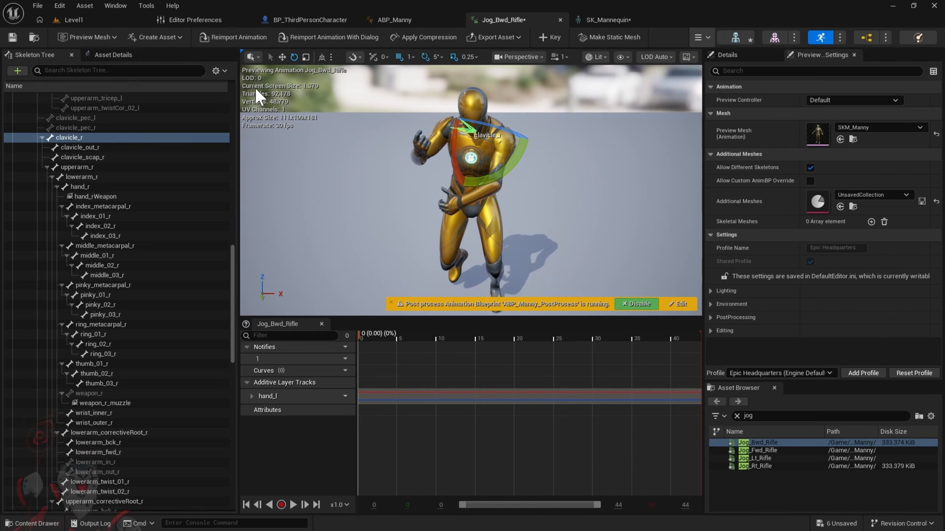
left_click(554, 37)
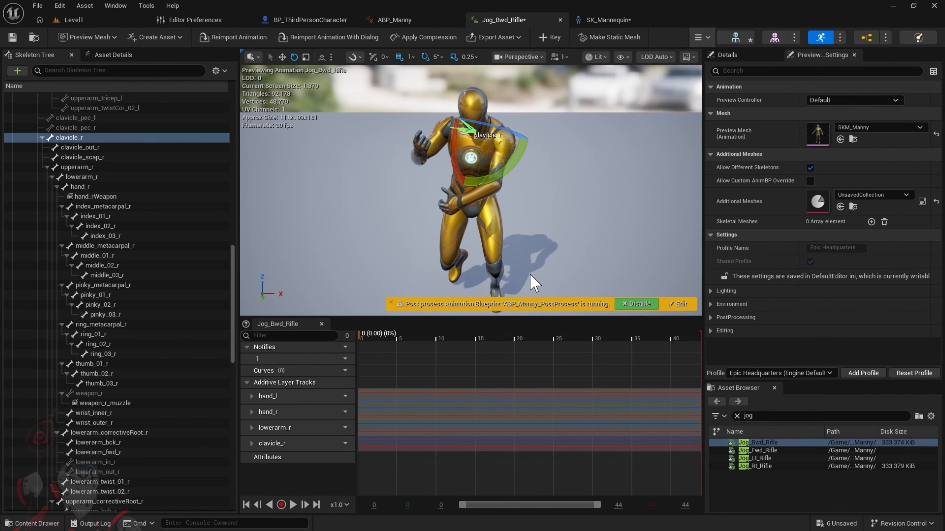
Return to Level1, play the game in the editor, and move the character forward to check the arm poses
left_click(94, 17)
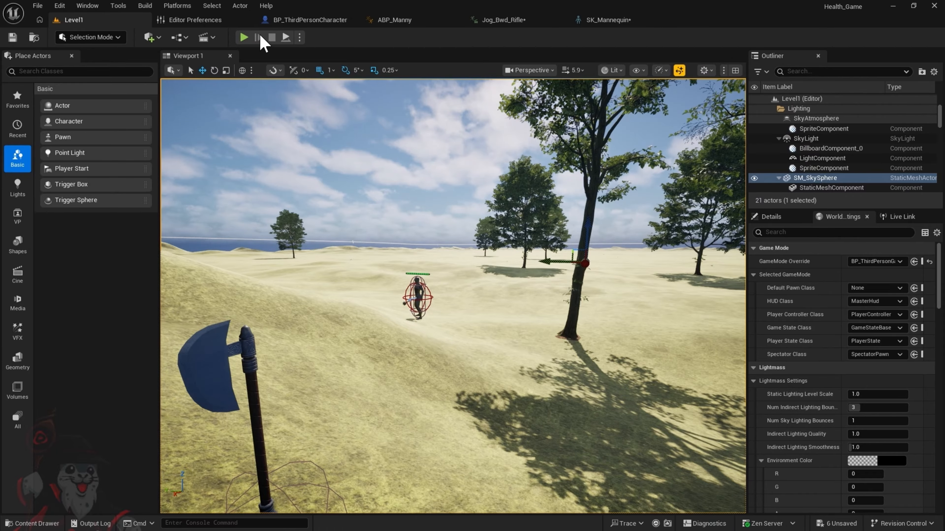
left_click(247, 37)
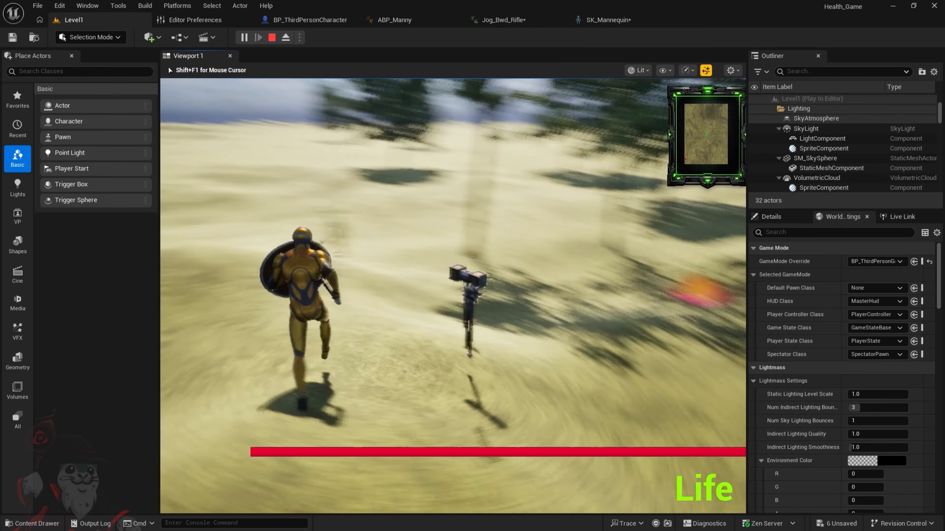
key("w")
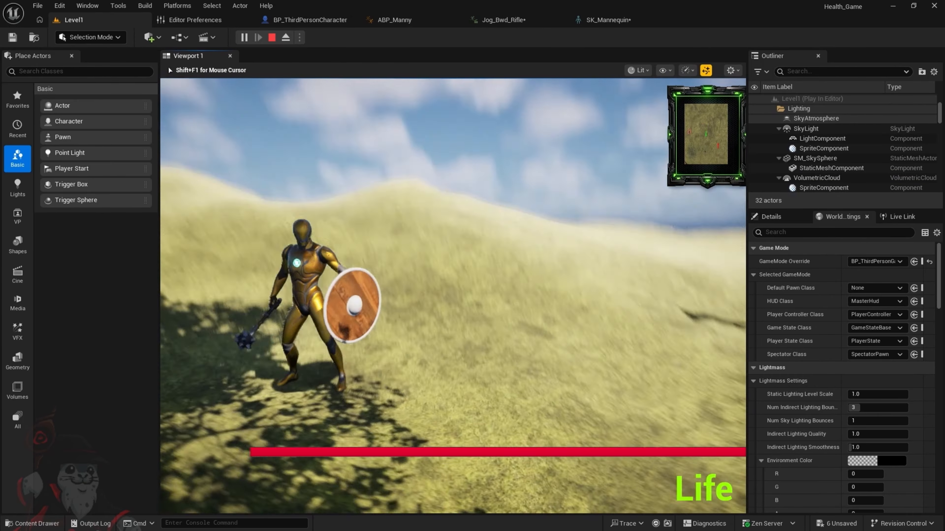
Advance, retreat and strafe the character around the enemy to check the mace and shield arm poses from each direction
key("w")
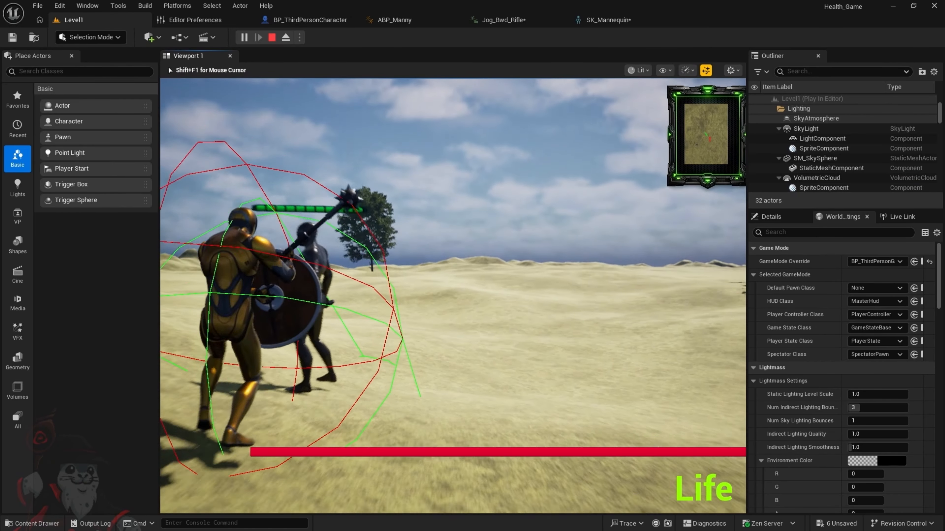
key("a")
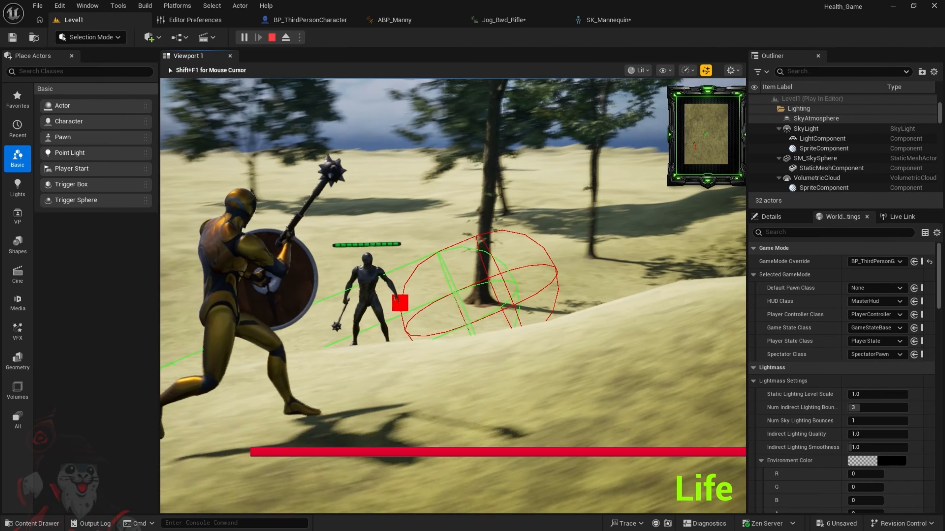
key("a")
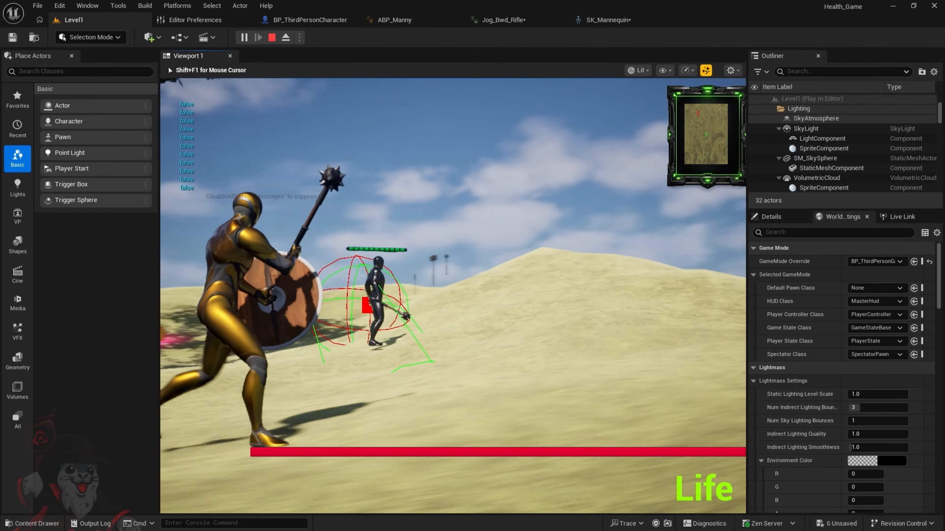
key("w")
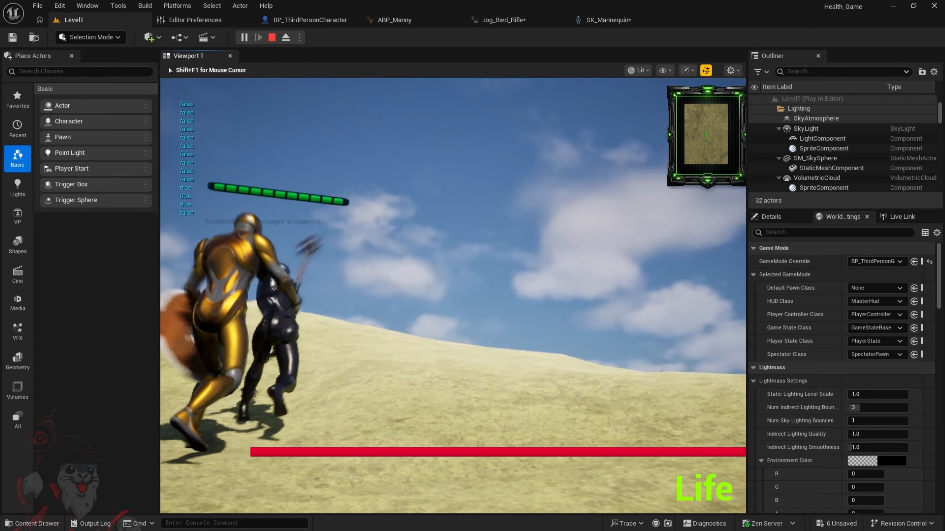
key("s")
key("a")
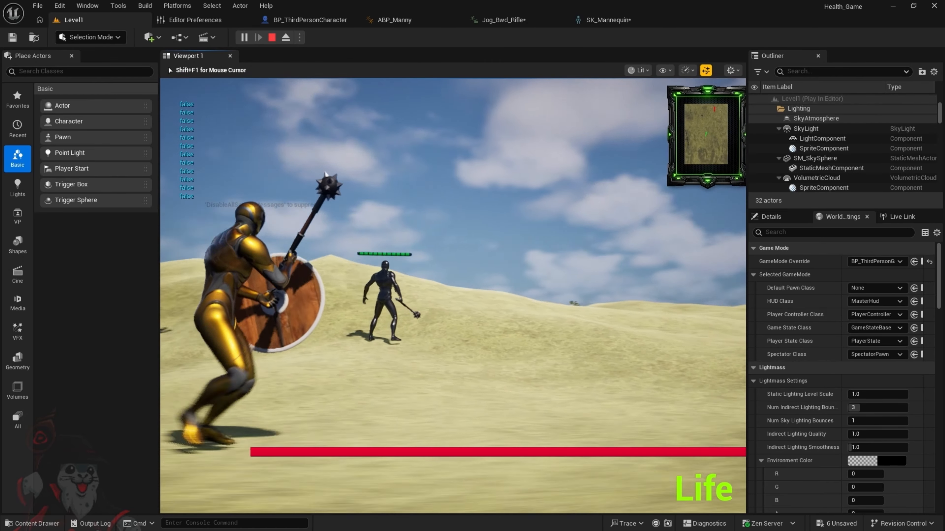
key("w")
key("s")
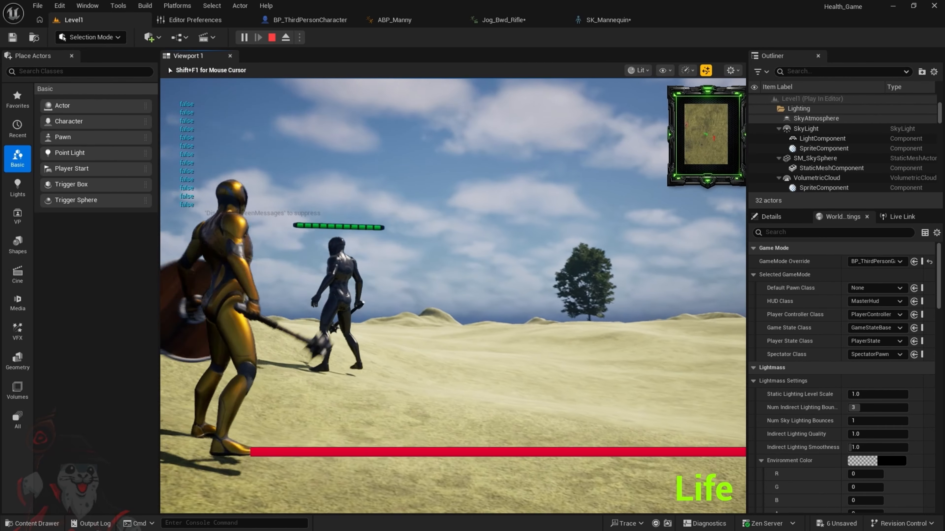
key("d")
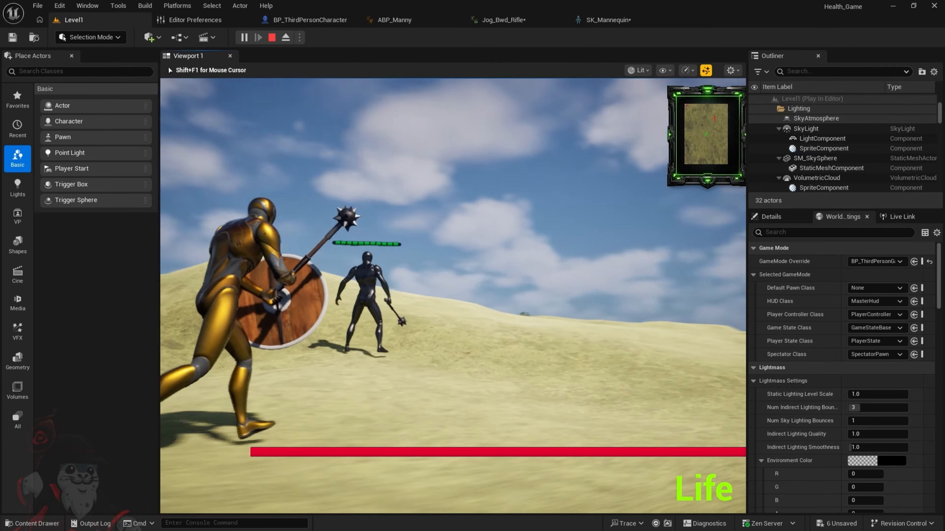
key("w")
key("a")
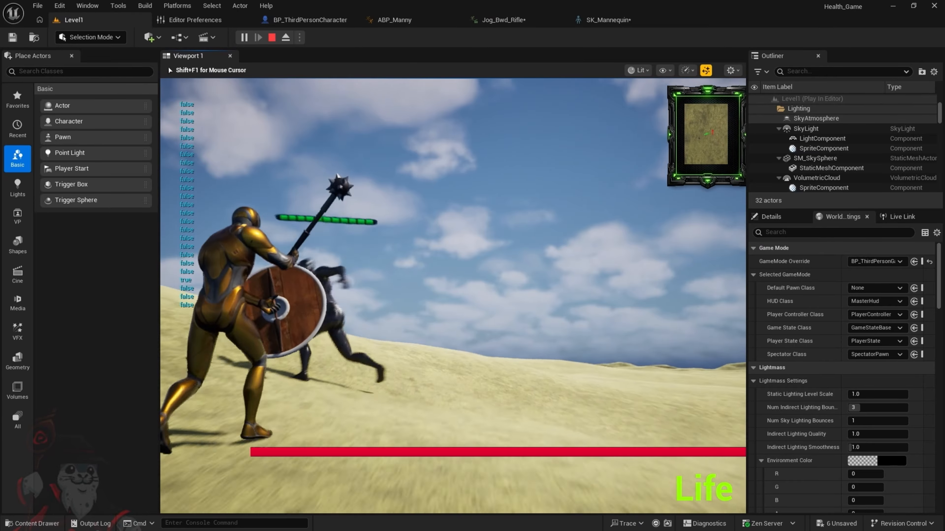
key("s")
key("d")
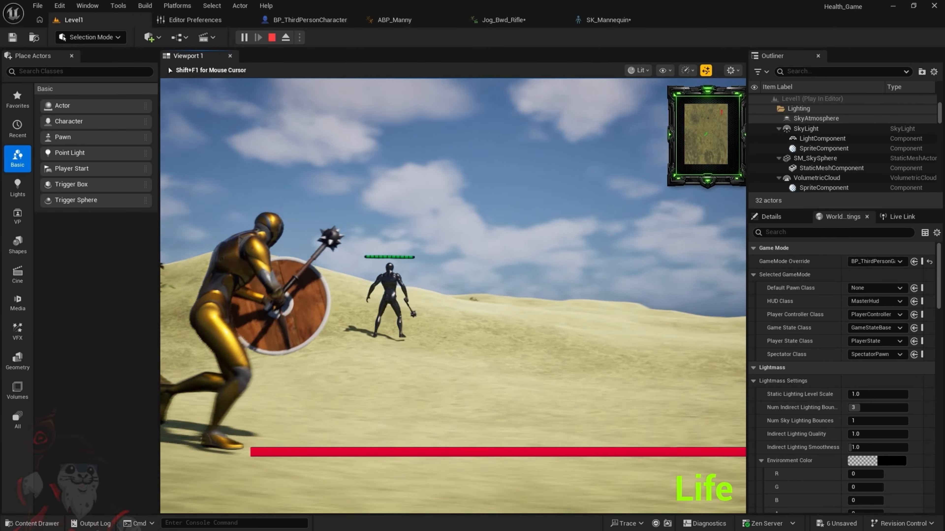
key("w")
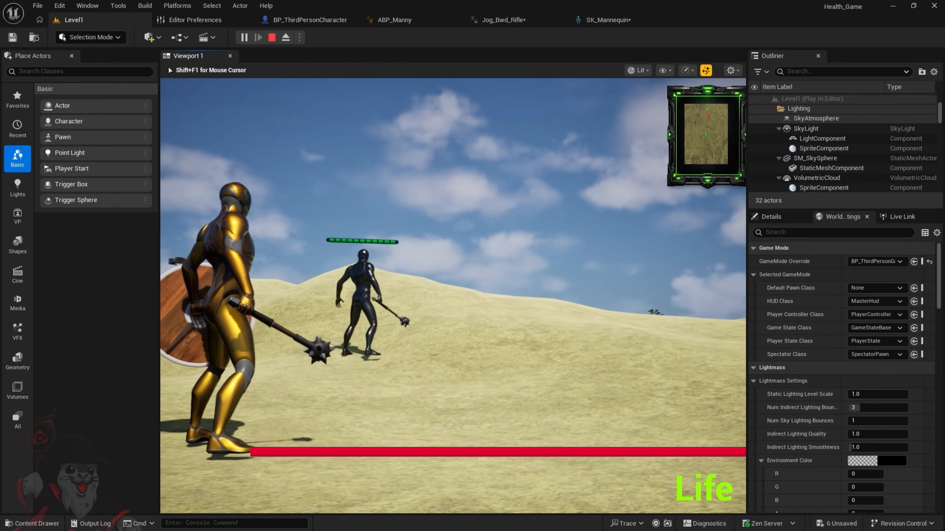
Switch to BP_ThirdPersonCharacter, end the running play session, and relaunch the game in a separate preview window
key("shift+F1")
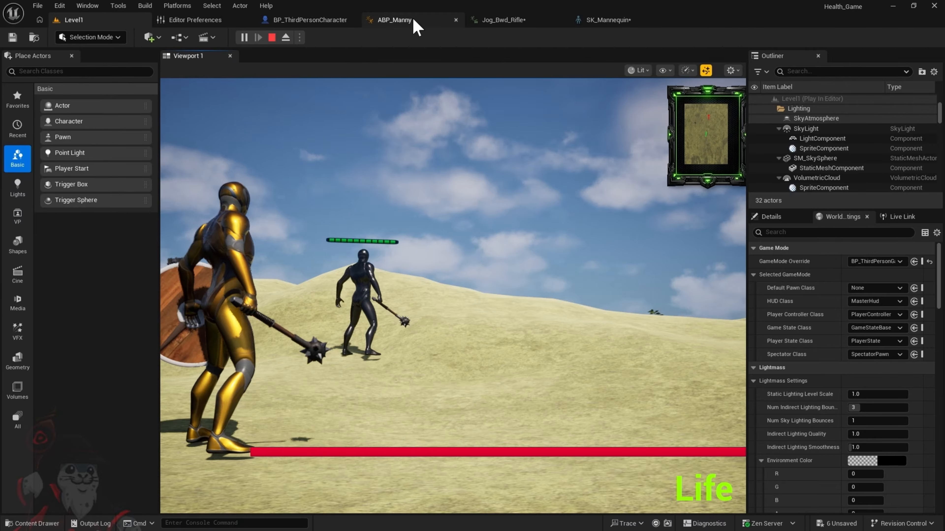
left_click(317, 19)
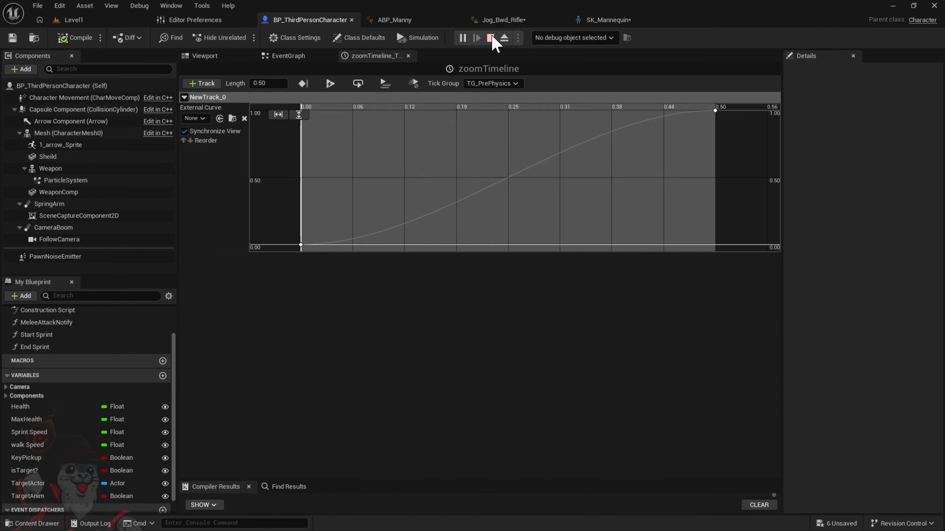
left_click(462, 38)
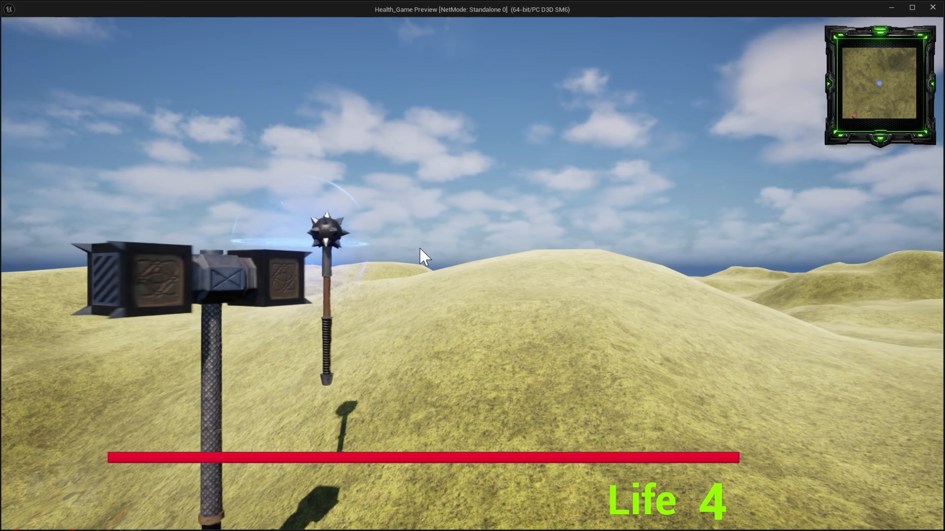
left_click(373, 244)
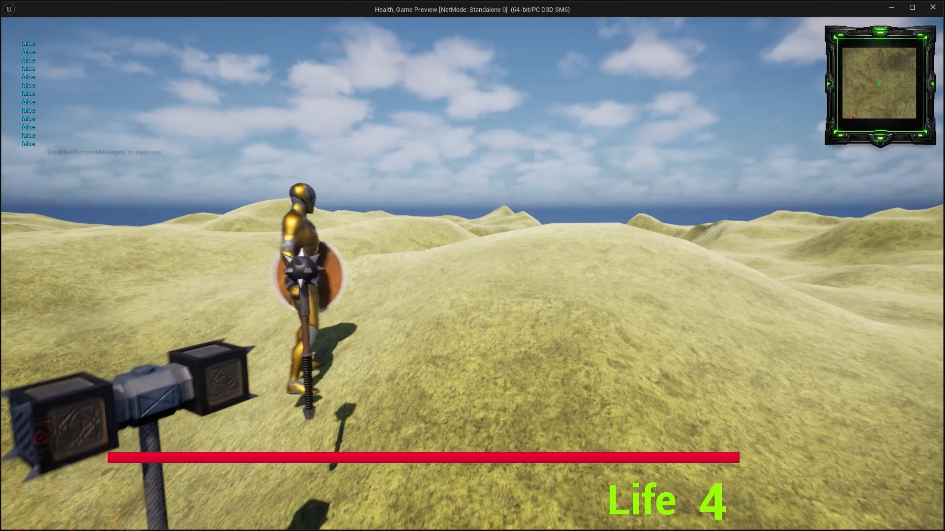
Run the character to the enemy and jump around it to check the poses with mace and shield
key("s")
key("d")
key("w")
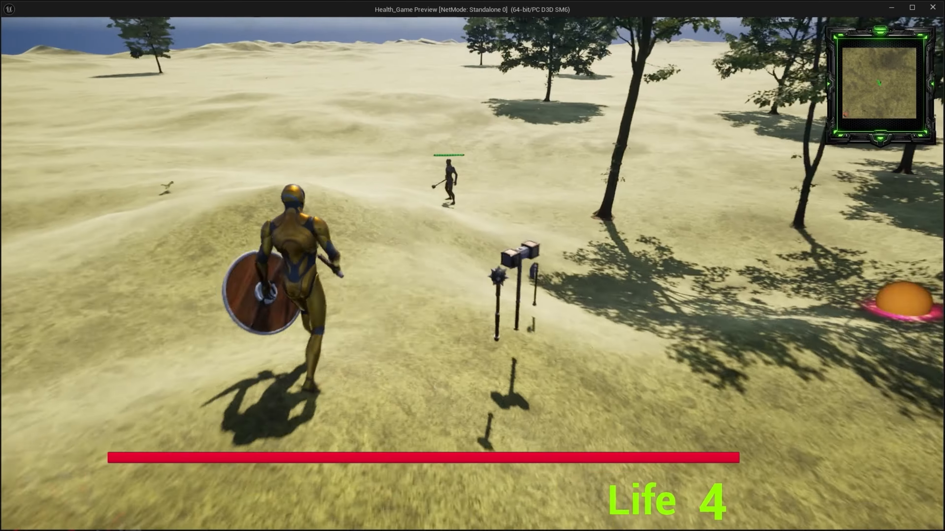
key("w")
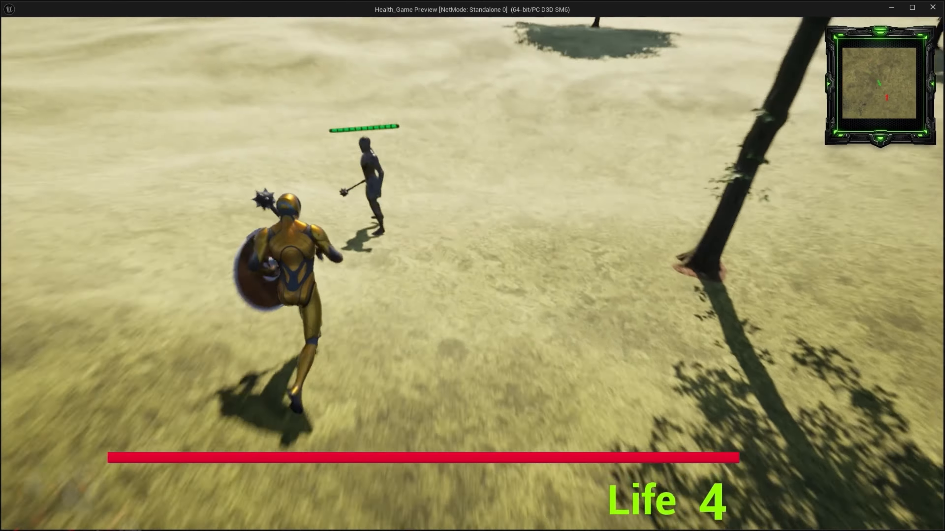
key("space")
key("space")
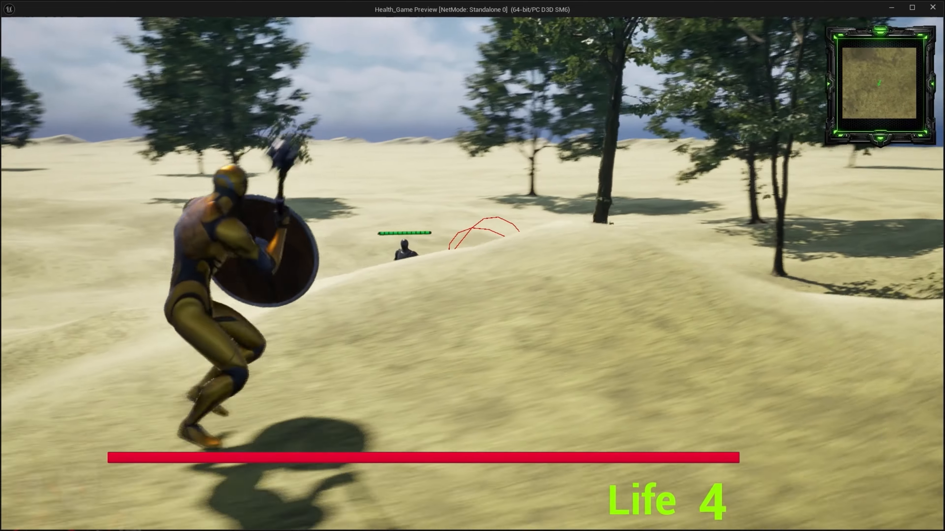
key("space")
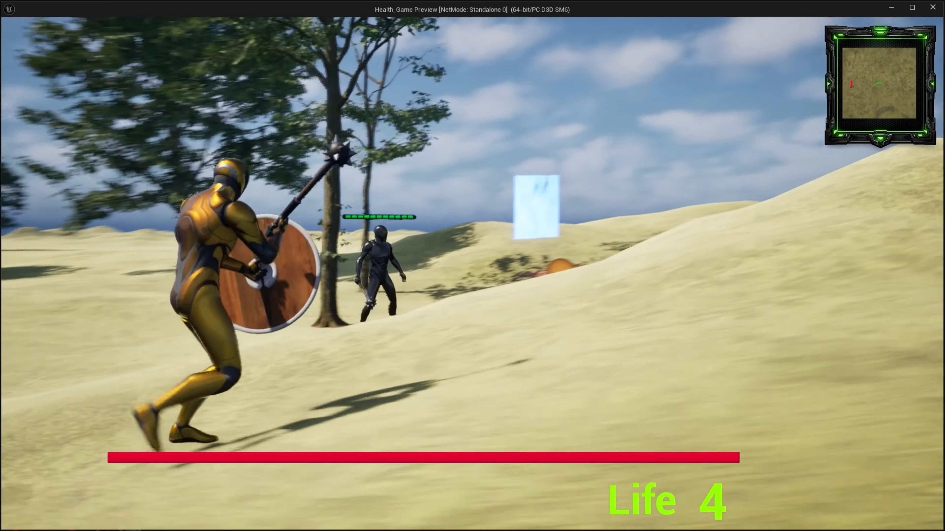
Run and jump the character across the hills near the trees to check its running and jumping poses
key("w")
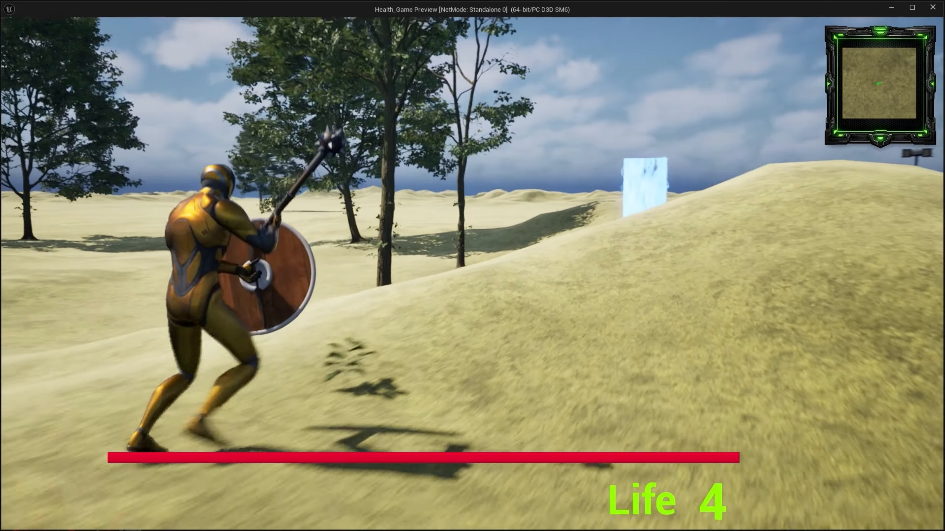
key("w")
key("space")
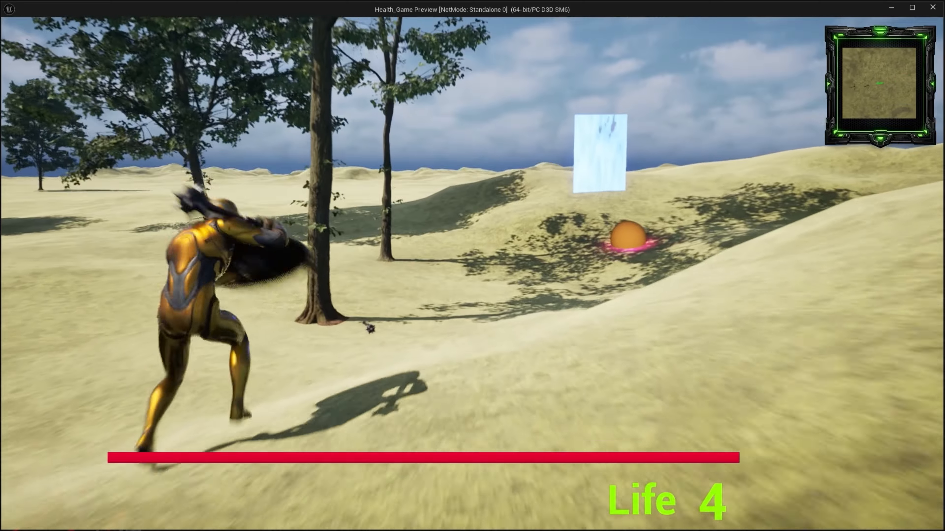
key("w")
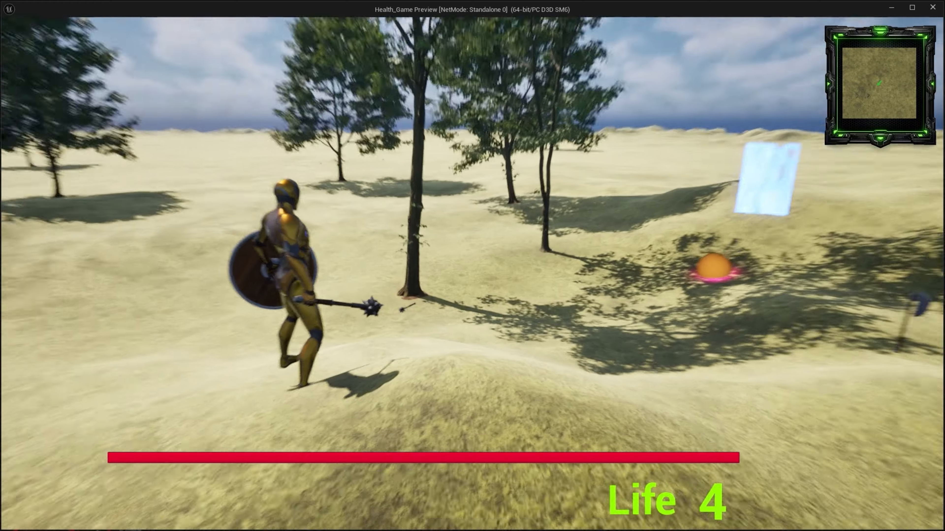
key("a")
key("w")
key("space")
key("a")
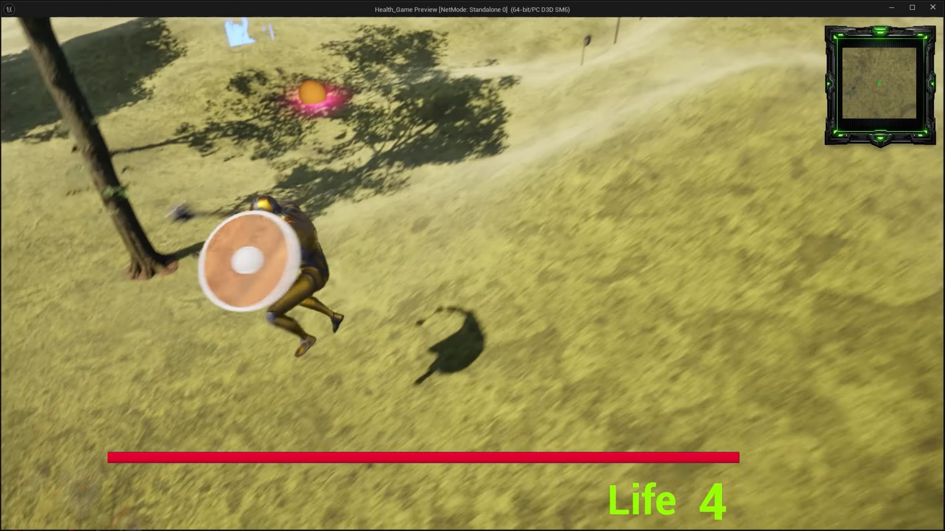
key("w")
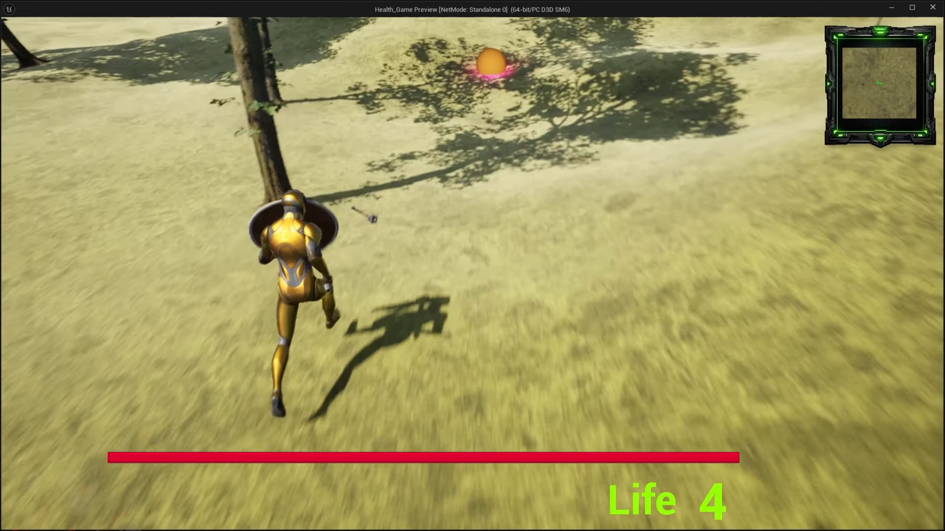
Move the character in all directions beside the tree with the dropped mace to check its movement without an enemy
key("s")
key("a")
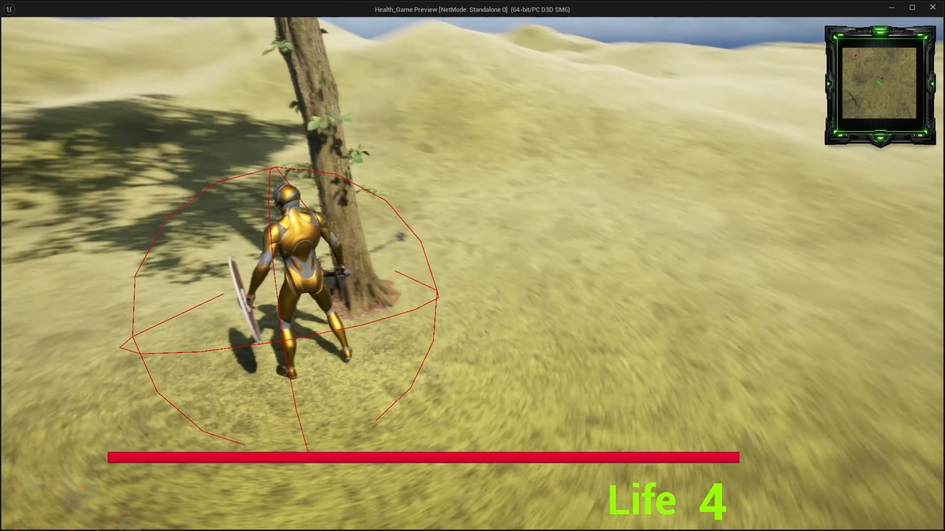
key("w")
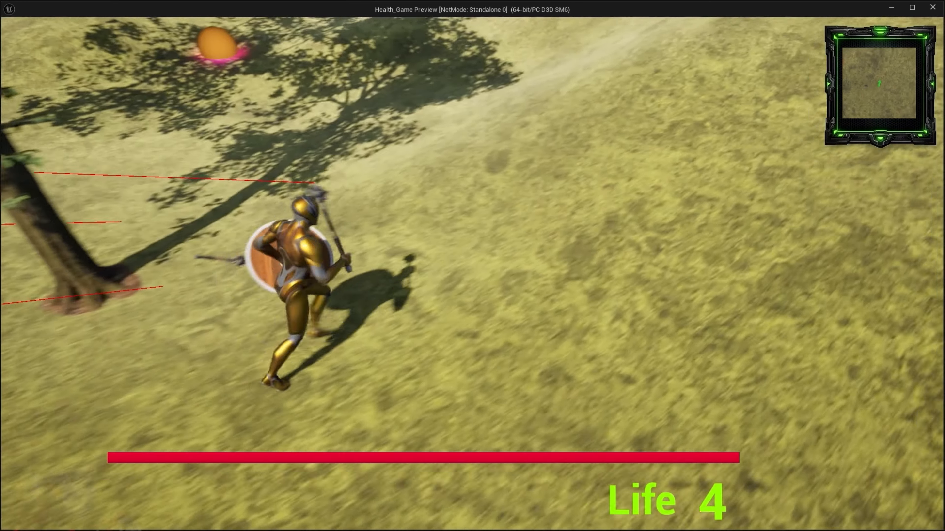
key("d")
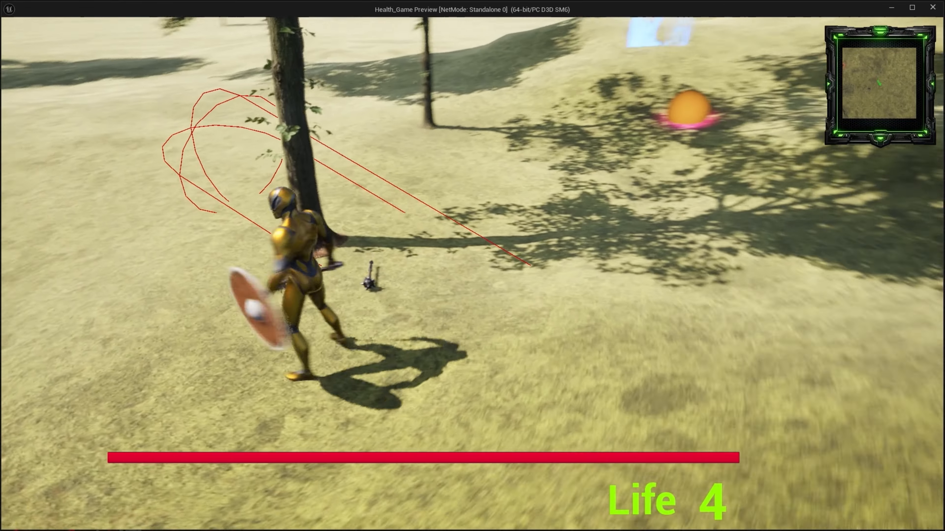
key("s")
key("a")
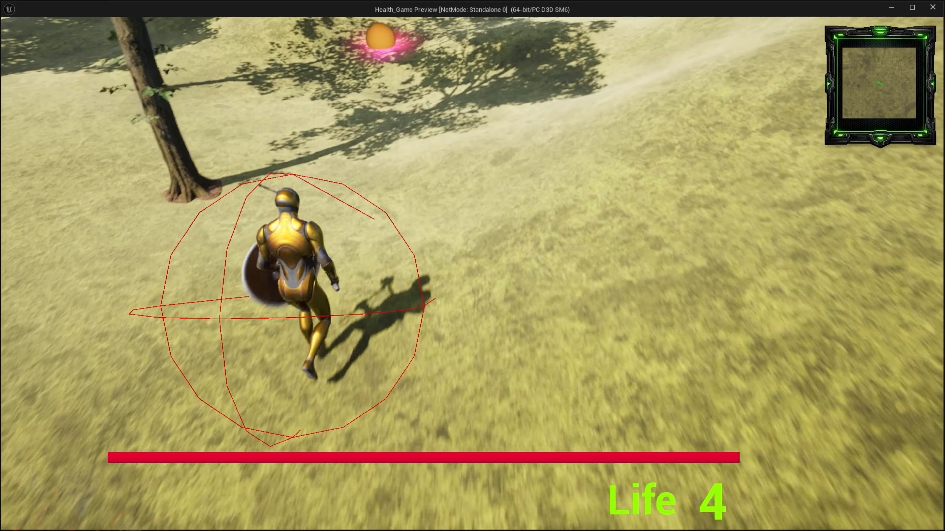
key("w")
key("w")
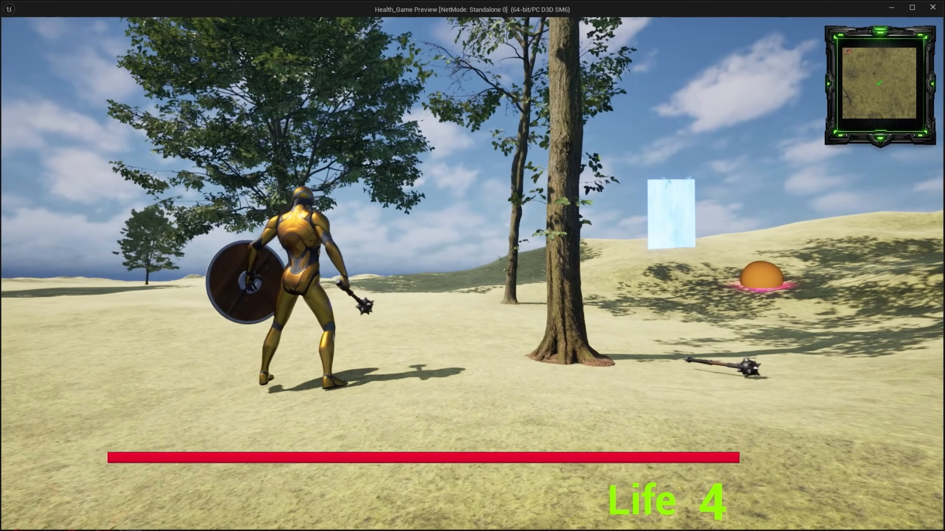
Run the character to the orange sphere and glowing blue portal to test travelling between levels
key("w")
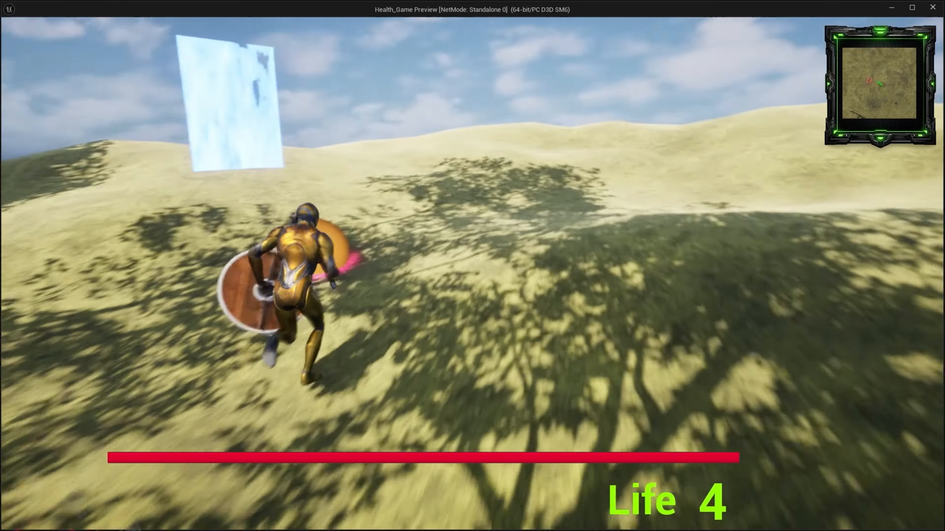
key("w")
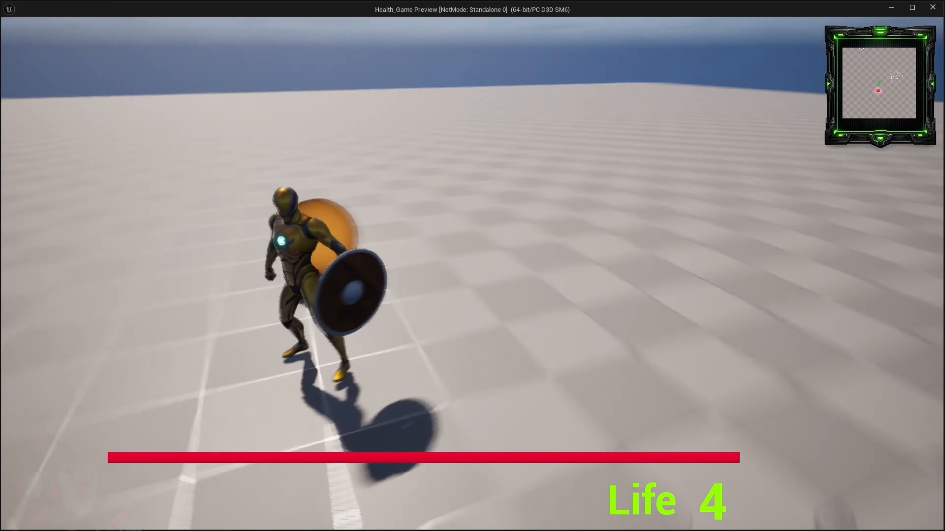
key("w")
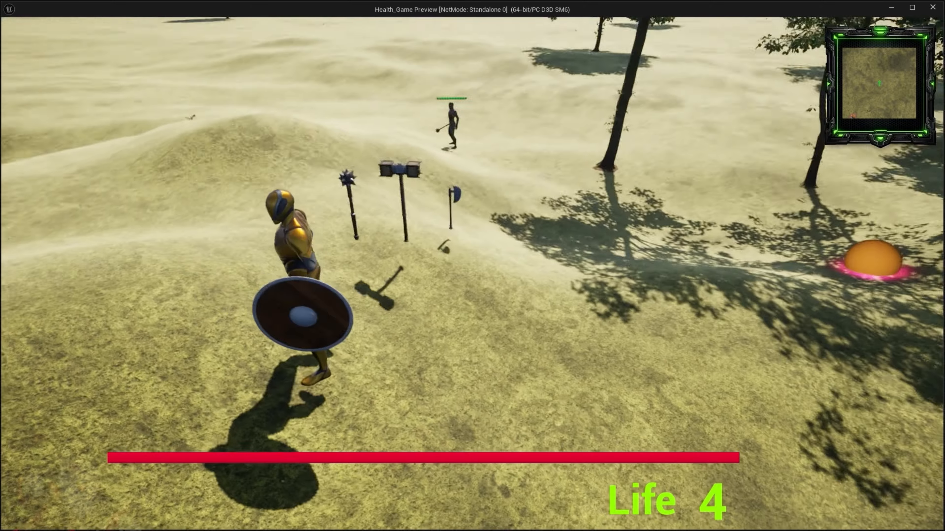
Turn and move the character beside the floating mace, hammer and axe to check its arm poses after the level change
key("w")
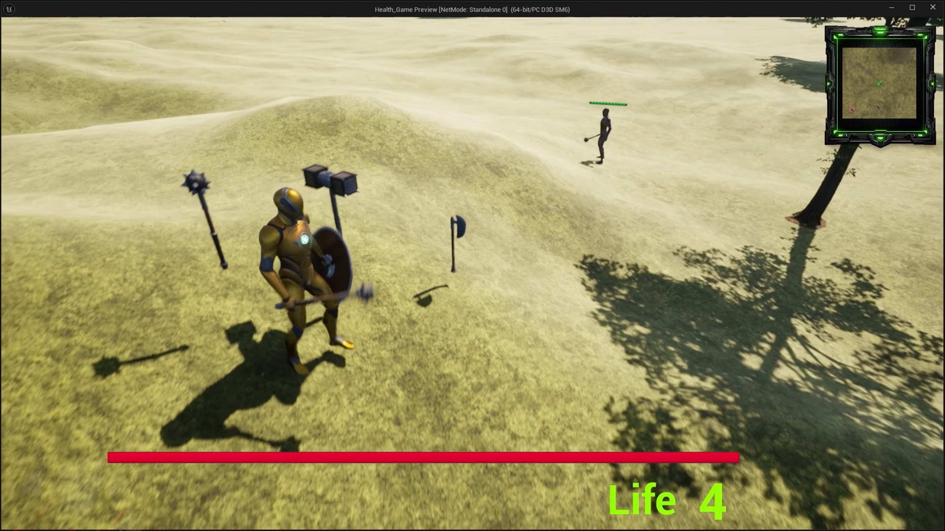
key("a")
key("d")
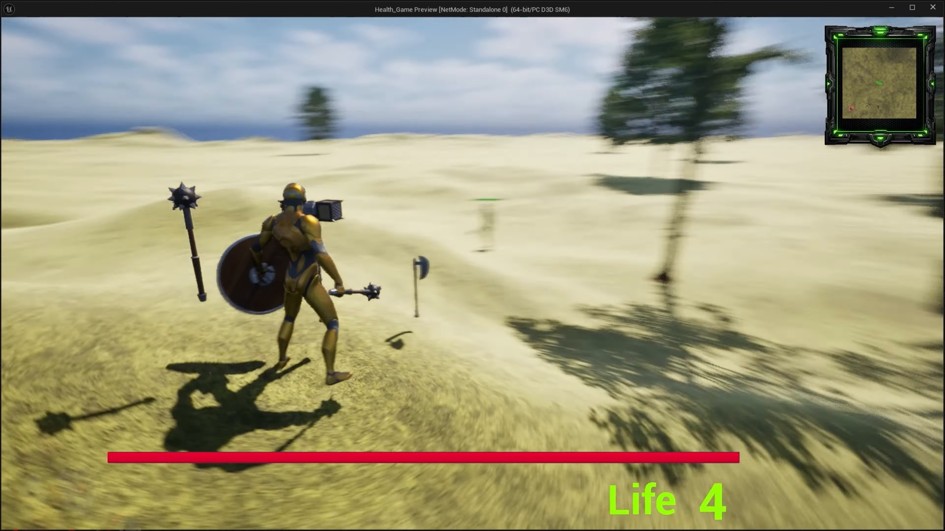
key("s")
key("w")
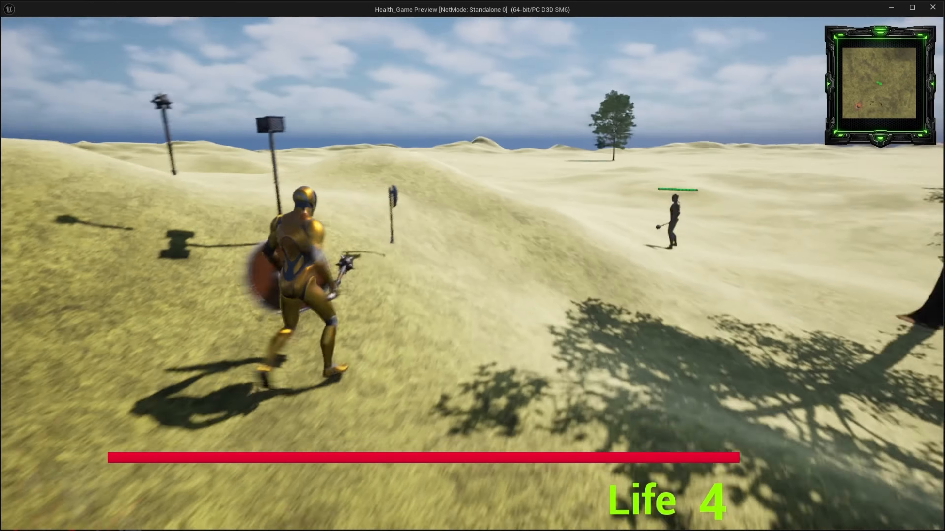
key("w")
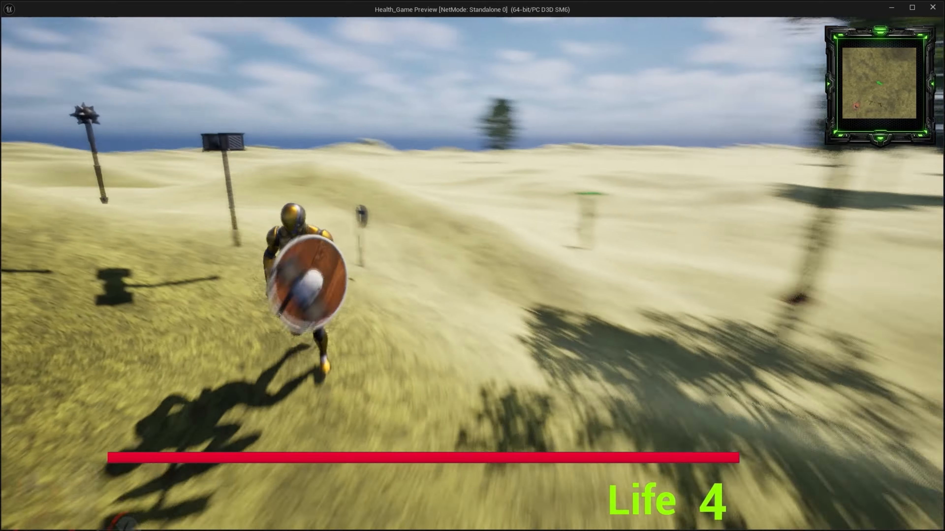
Run the character toward the mace-wielding enemy with the hammer and shield and target it to check the combat stance
key("w")
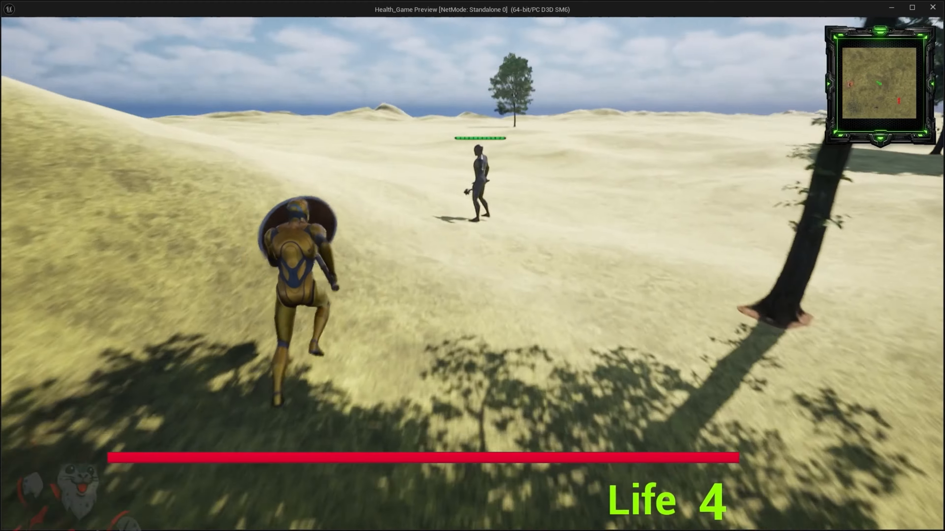
left_click(473, 274)
key("a")
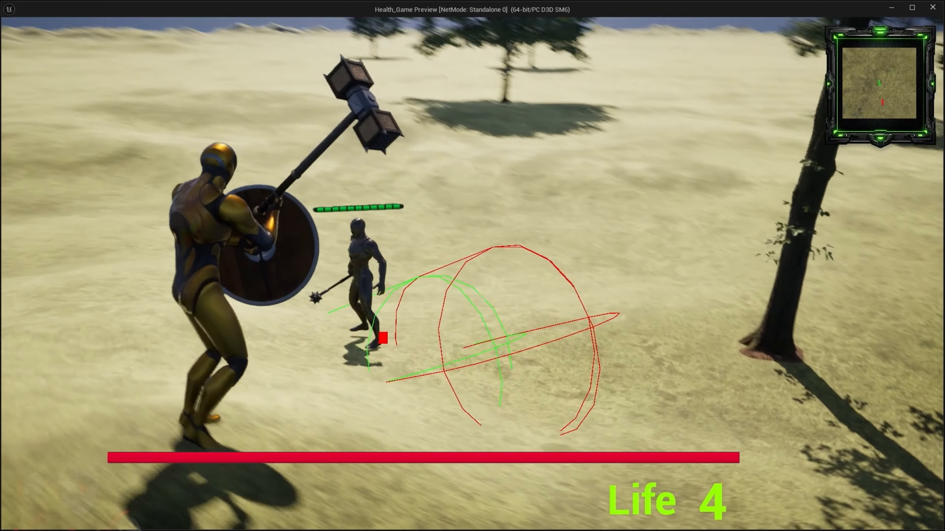
Circle the targeted enemy sideways in both directions to check the arm poses with the hammer and shield
left_click(473, 273)
key("a")
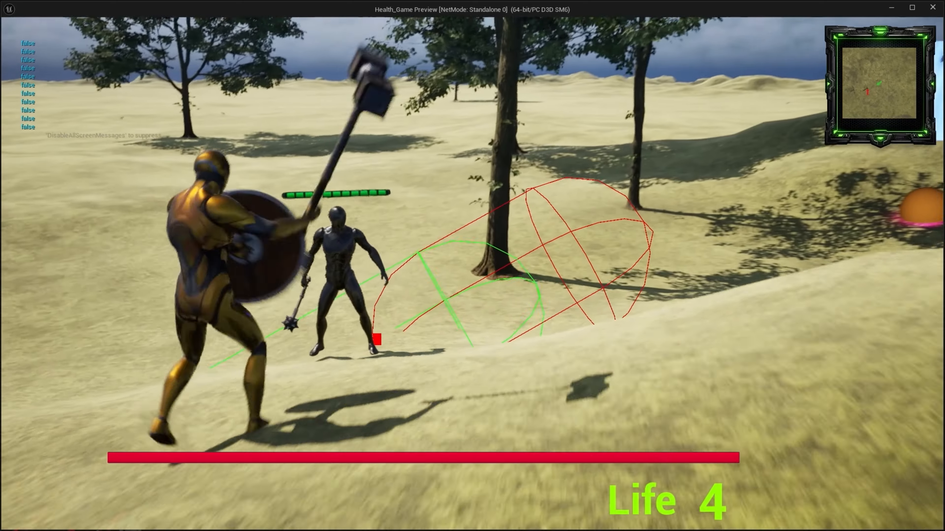
left_click(472, 274)
key("a")
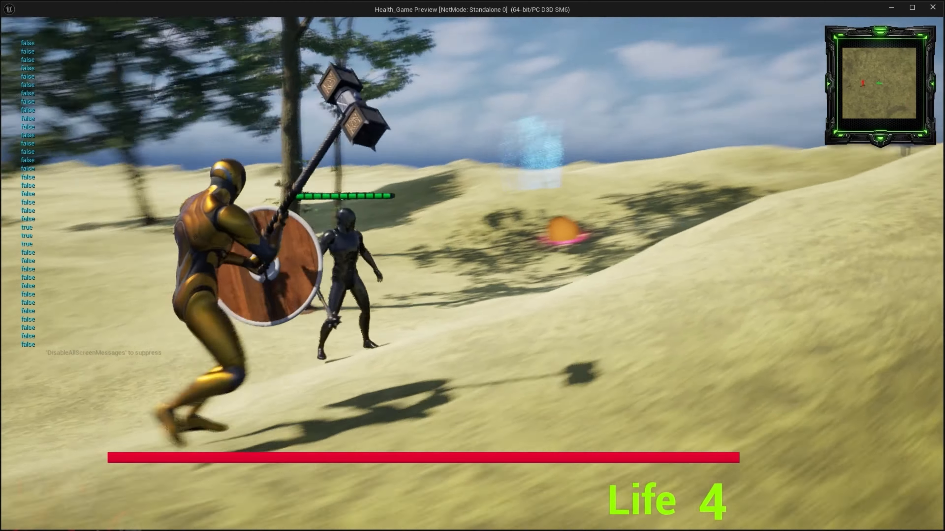
left_click(472, 273)
key("d")
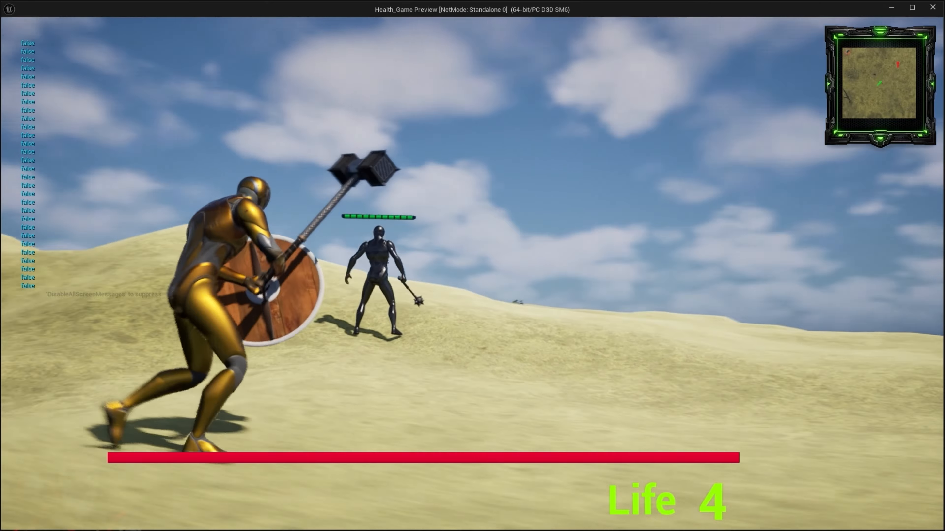
Jump and run the character forward across the open sand to check the hammer and shield poses away from the enemy
key("space")
key("w")
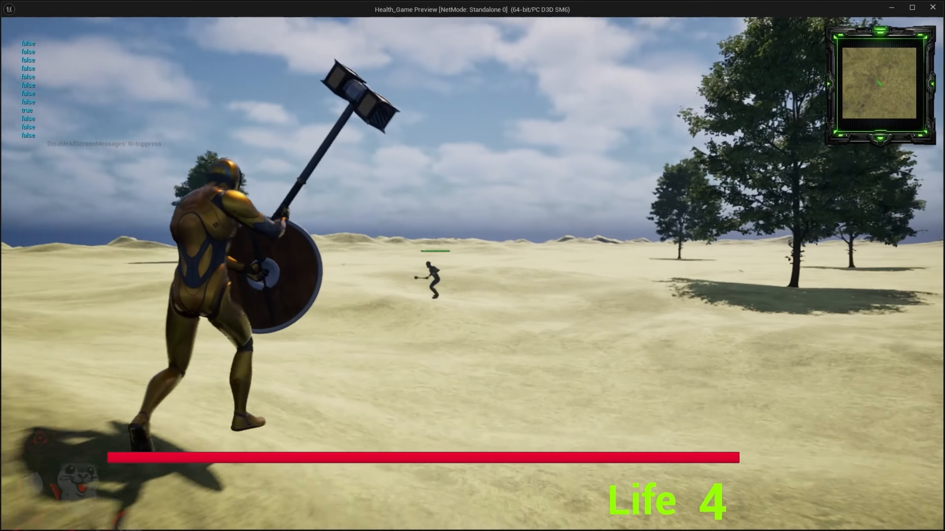
left_click(472, 274)
key("w")
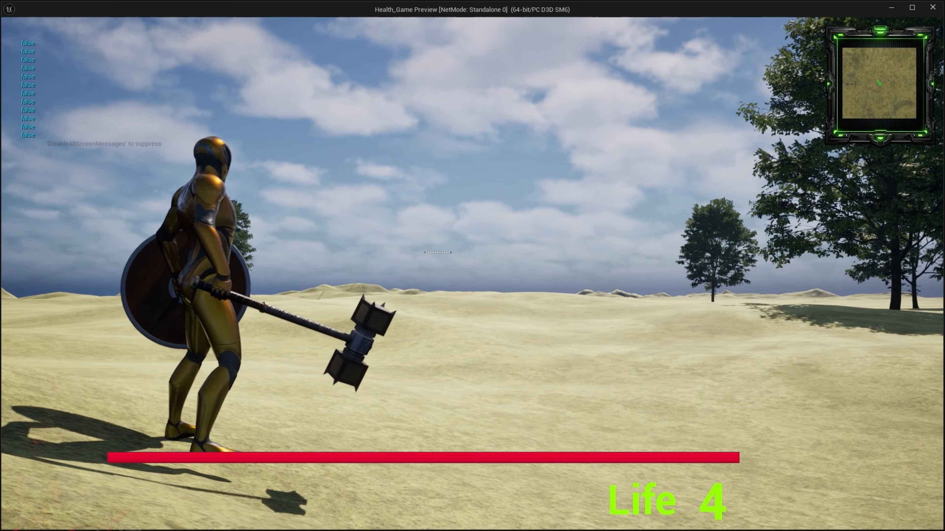
key("space")
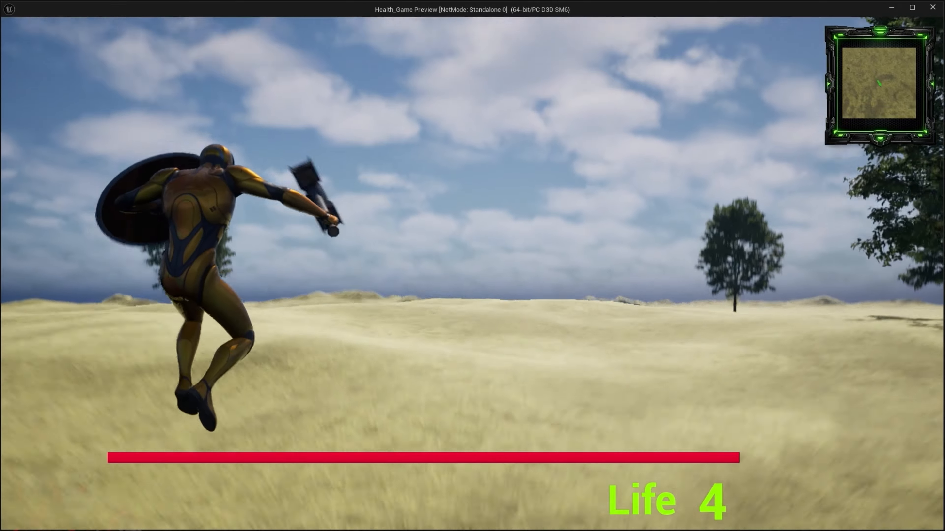